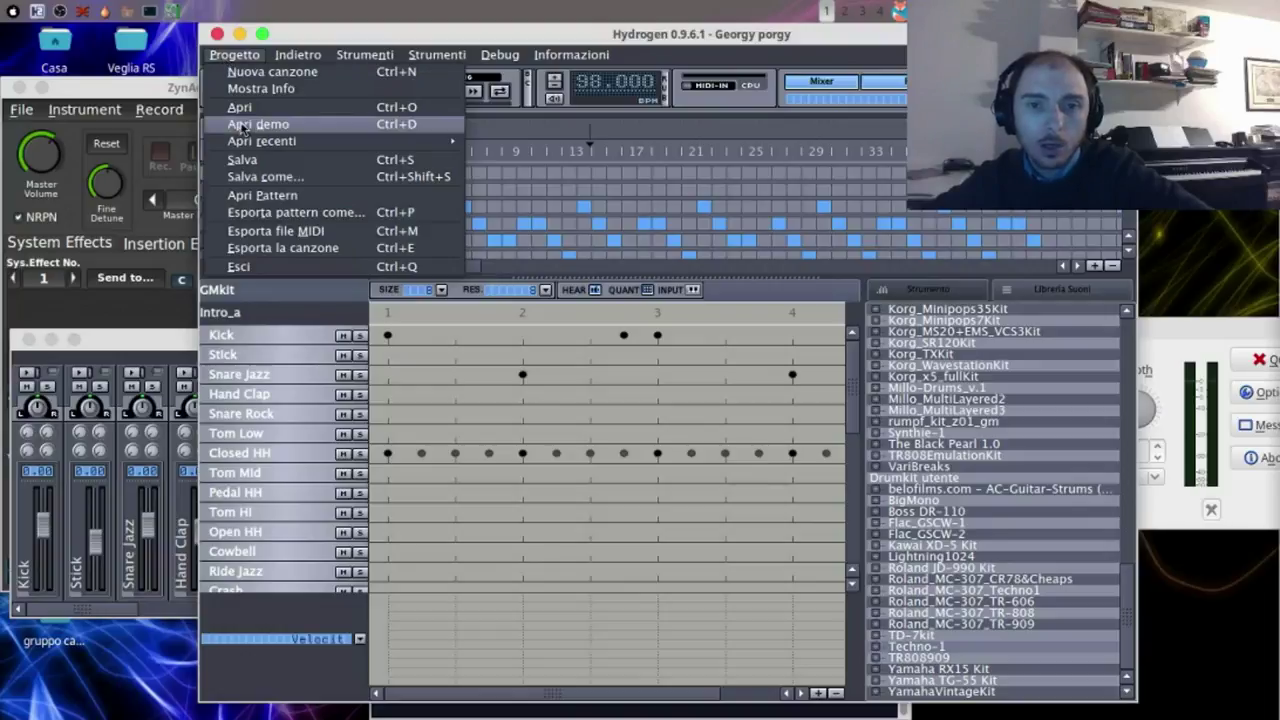
- Open the demo song tutorial_georgyporgy.h2song from the demo songs folder
{"action": "left_click", "coordinate": [245, 124]}
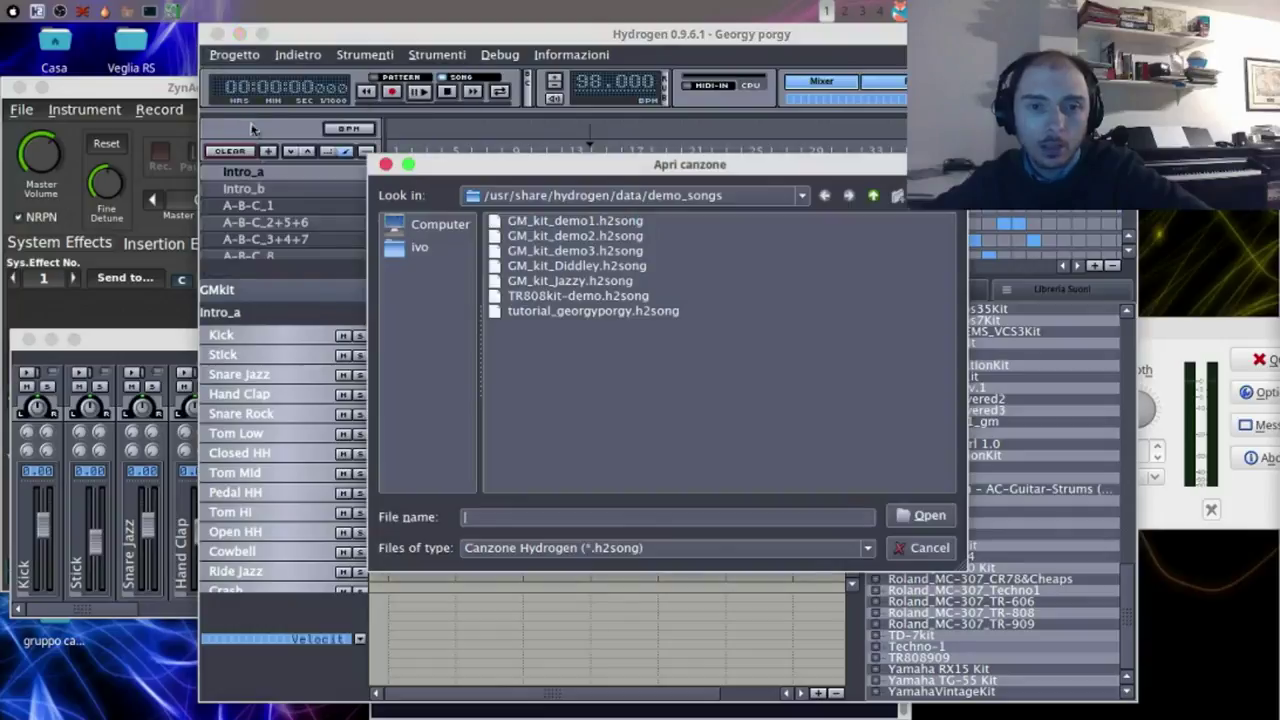
{"action": "left_click", "coordinate": [584, 314]}
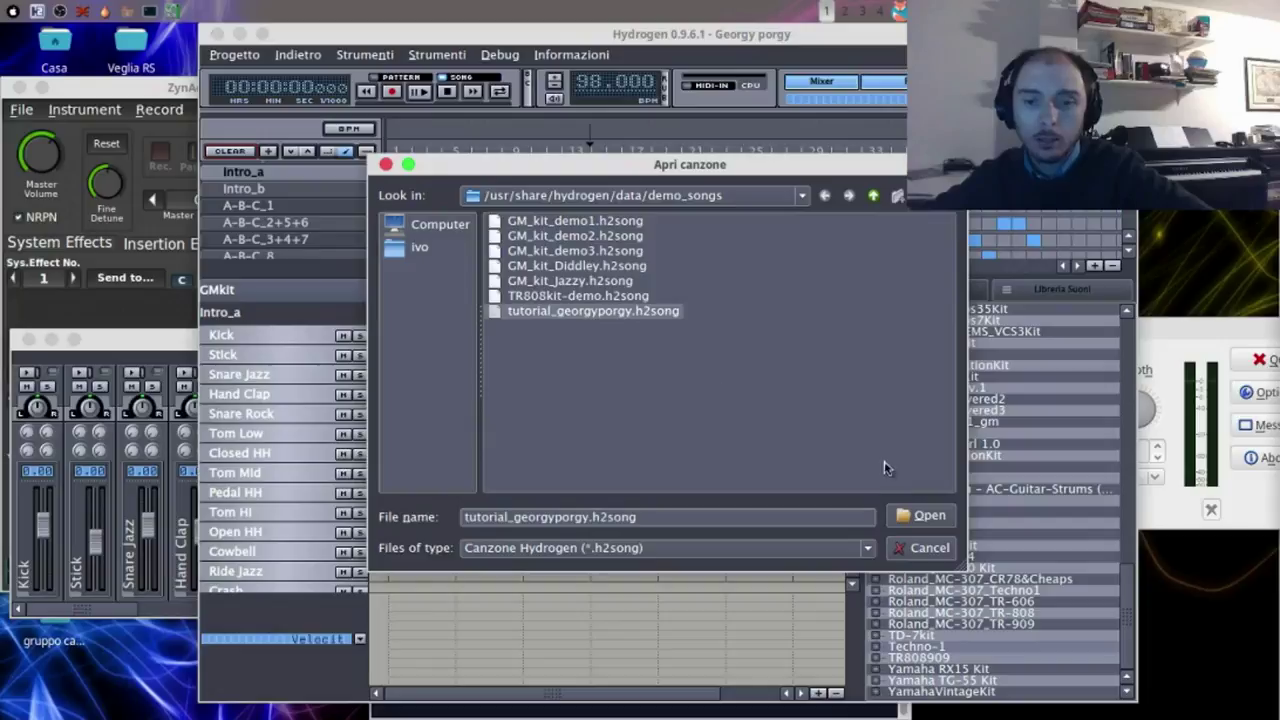
{"action": "left_click", "coordinate": [922, 526]}
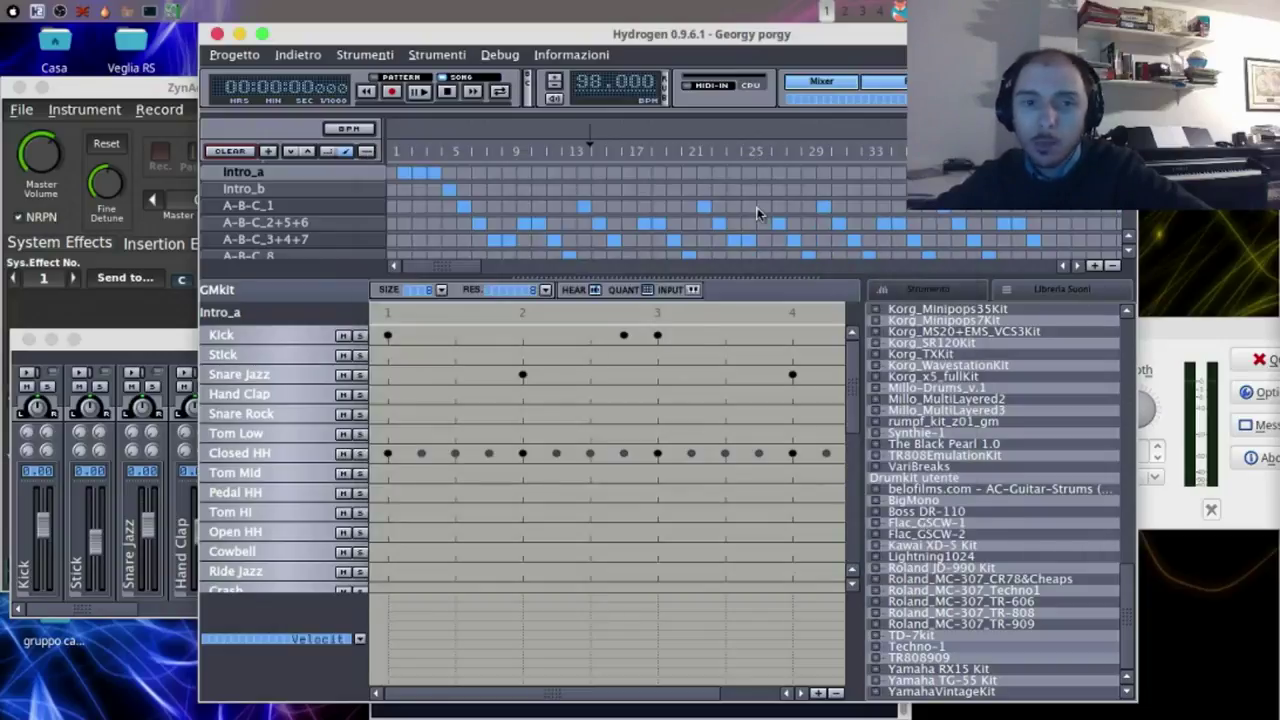
- Rewind the song position to the beginning
{"action": "left_click", "coordinate": [366, 91]}
{"action": "left_click", "coordinate": [366, 91]}
{"action": "left_click", "coordinate": [366, 91]}
{"action": "left_click", "coordinate": [366, 91]}
{"action": "left_click", "coordinate": [366, 91]}
{"action": "left_click", "coordinate": [366, 91]}
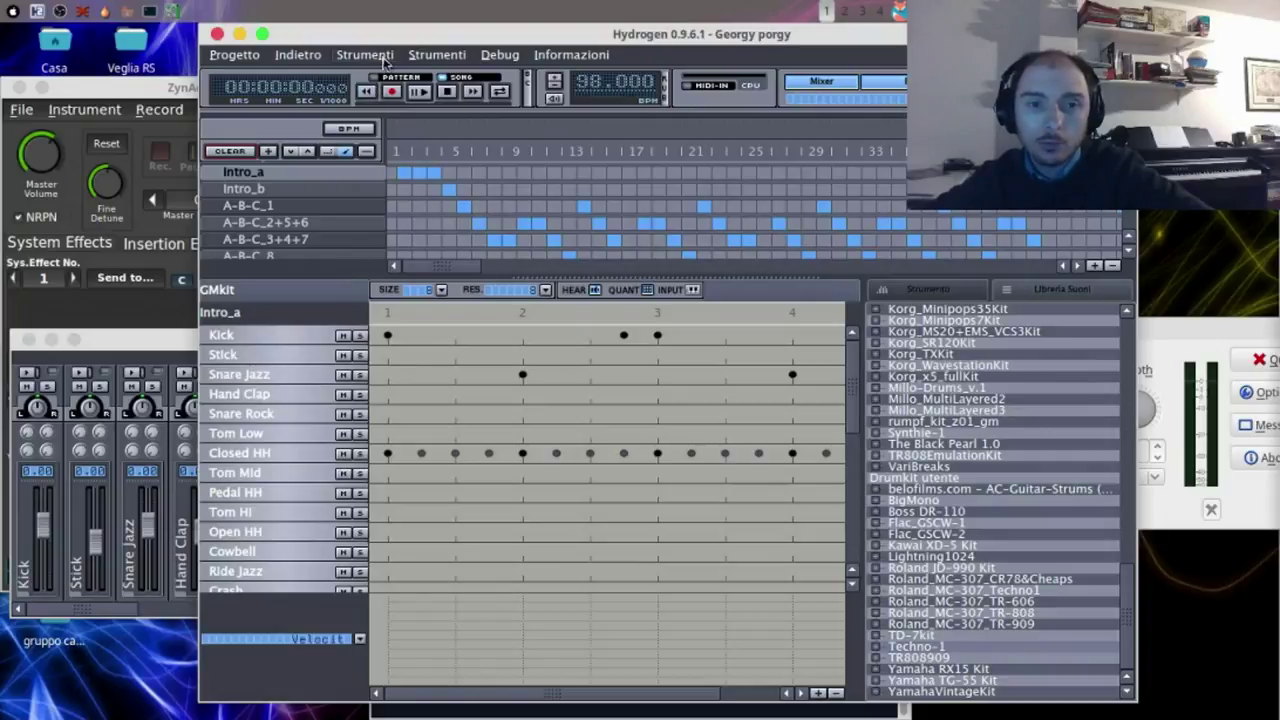
- Look over the instrument commands and inspect the drumkit library export dialog without exporting anything
{"action": "left_click", "coordinate": [365, 55]}
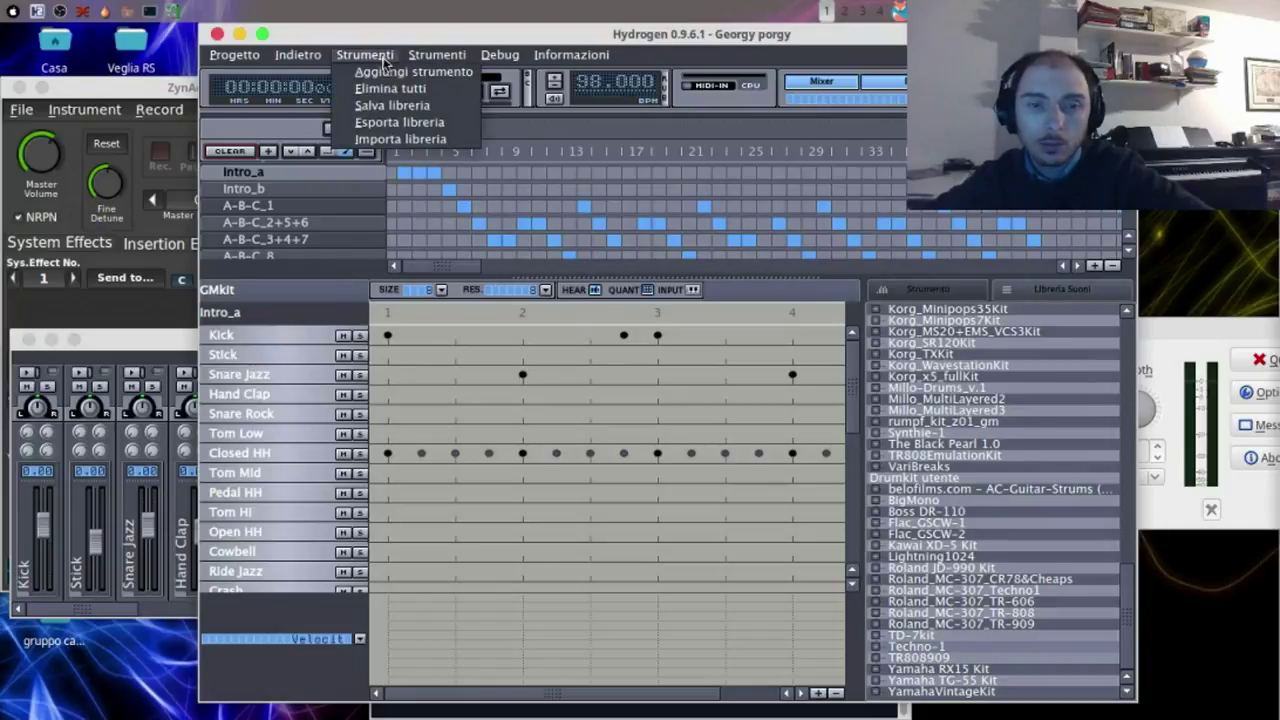
{"action": "left_click", "coordinate": [390, 73]}
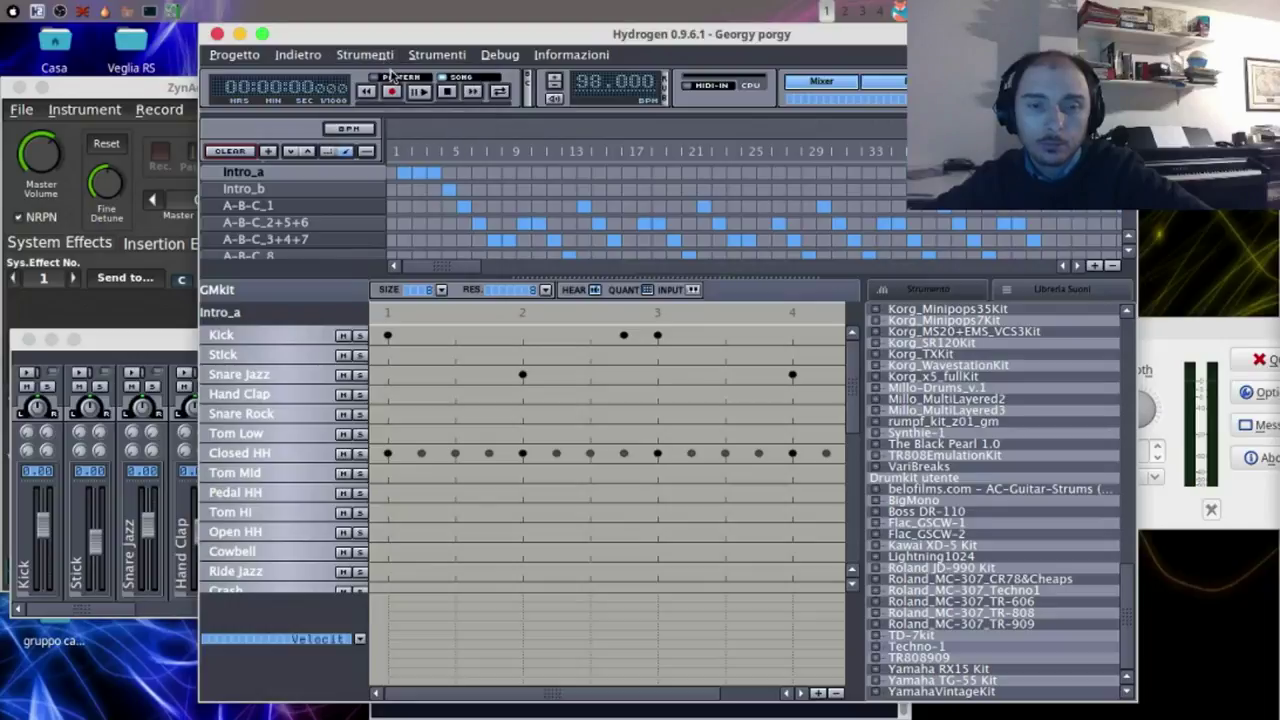
{"action": "left_click", "coordinate": [434, 60]}
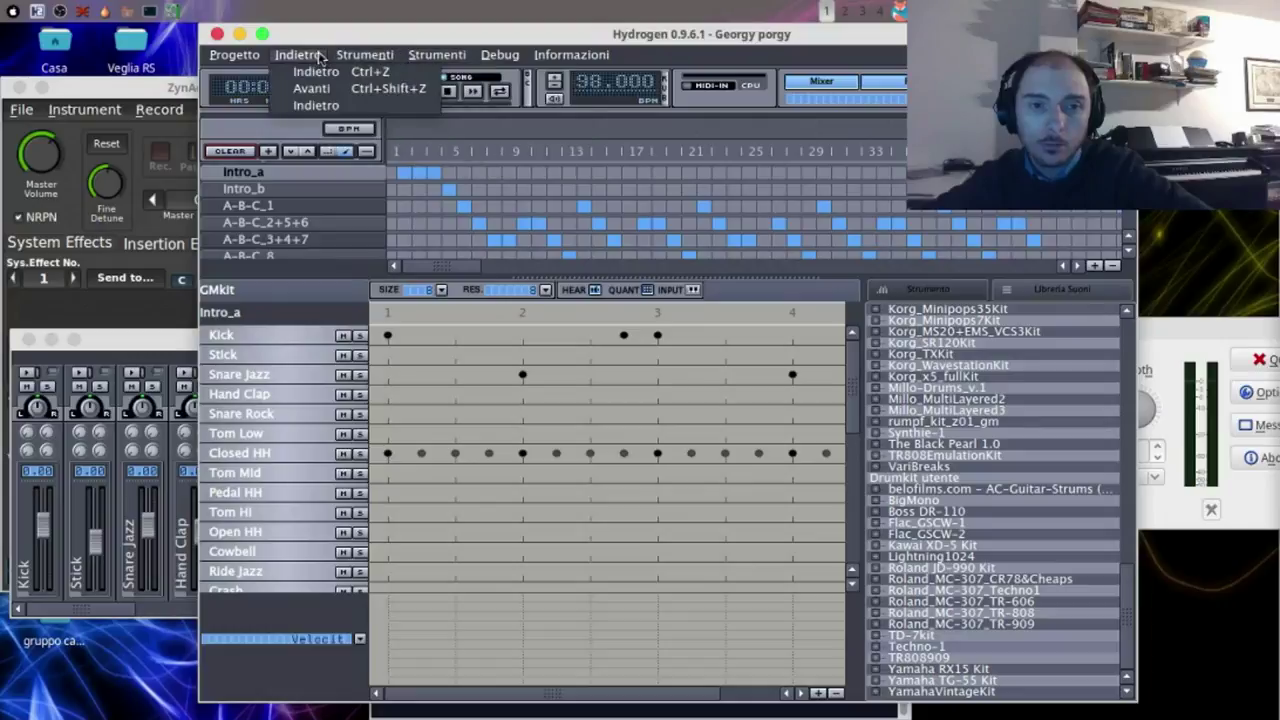
{"action": "mouse_move", "coordinate": [381, 62]}
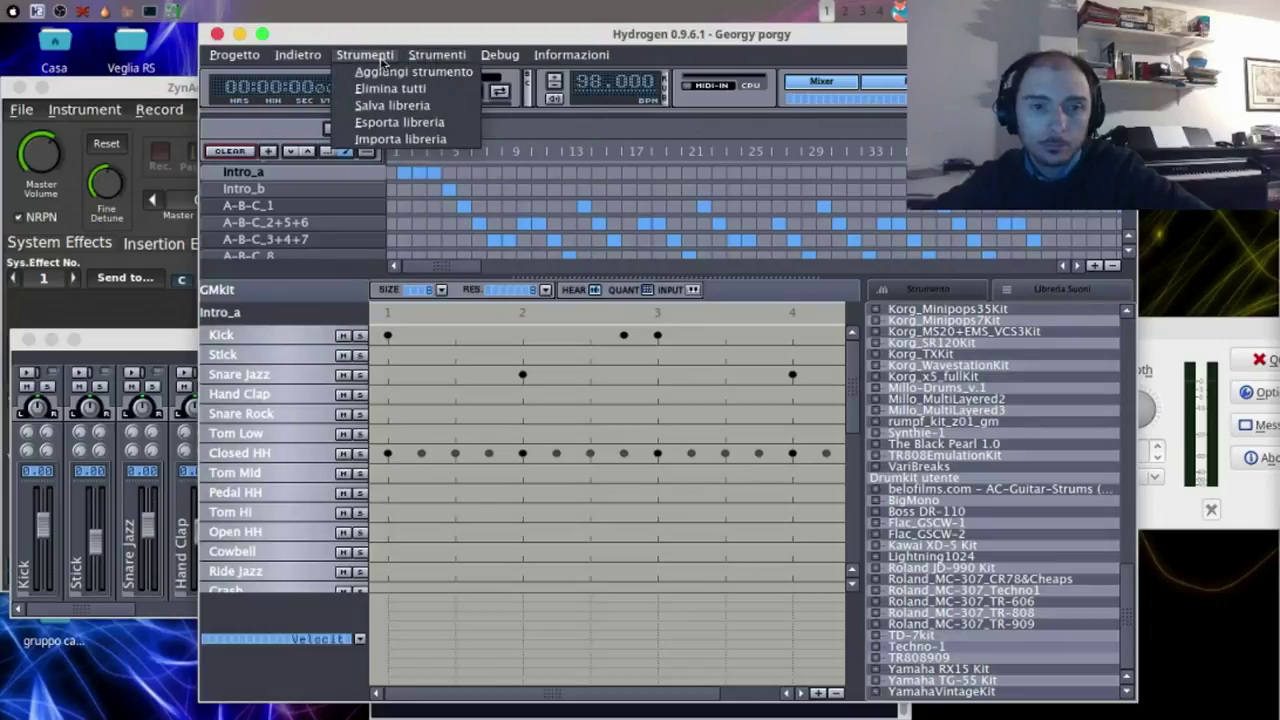
{"action": "left_click", "coordinate": [415, 122]}
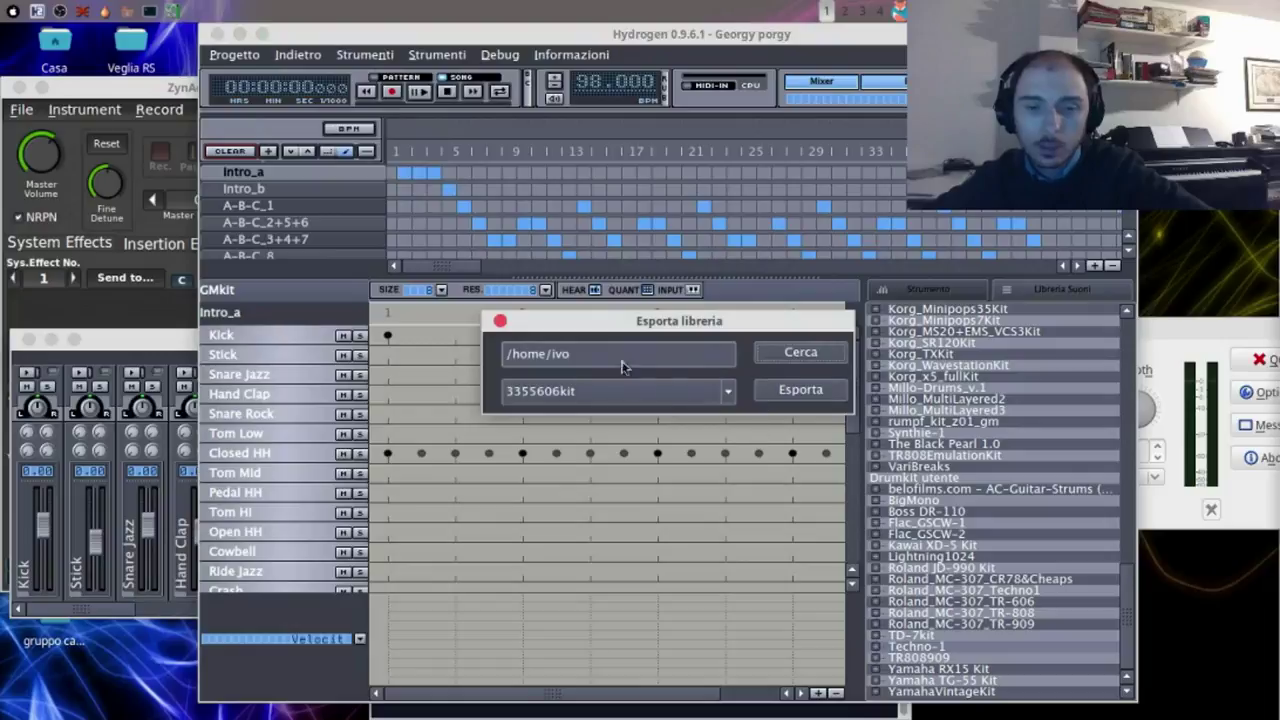
{"action": "left_click", "coordinate": [500, 321]}
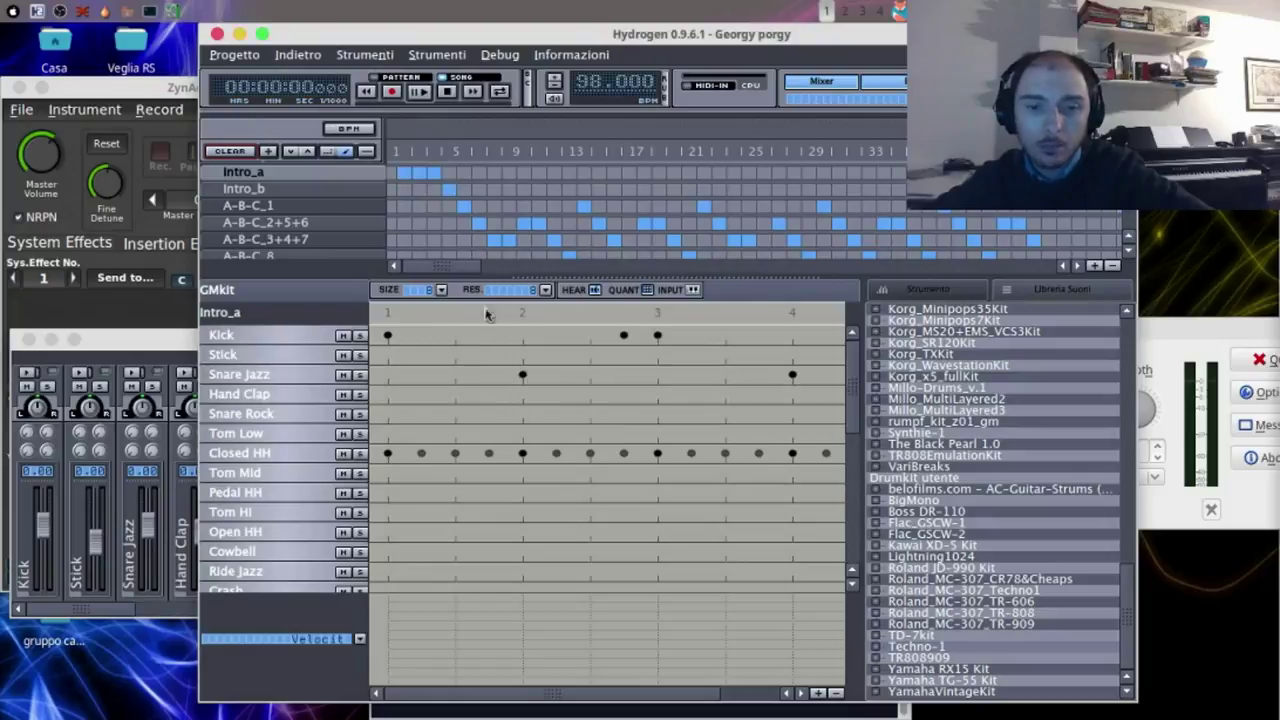
- Inspect the online drumkits offered for import and view the details of BJA_Pacific without downloading it
{"action": "left_click", "coordinate": [365, 55]}
{"action": "left_click", "coordinate": [380, 139]}
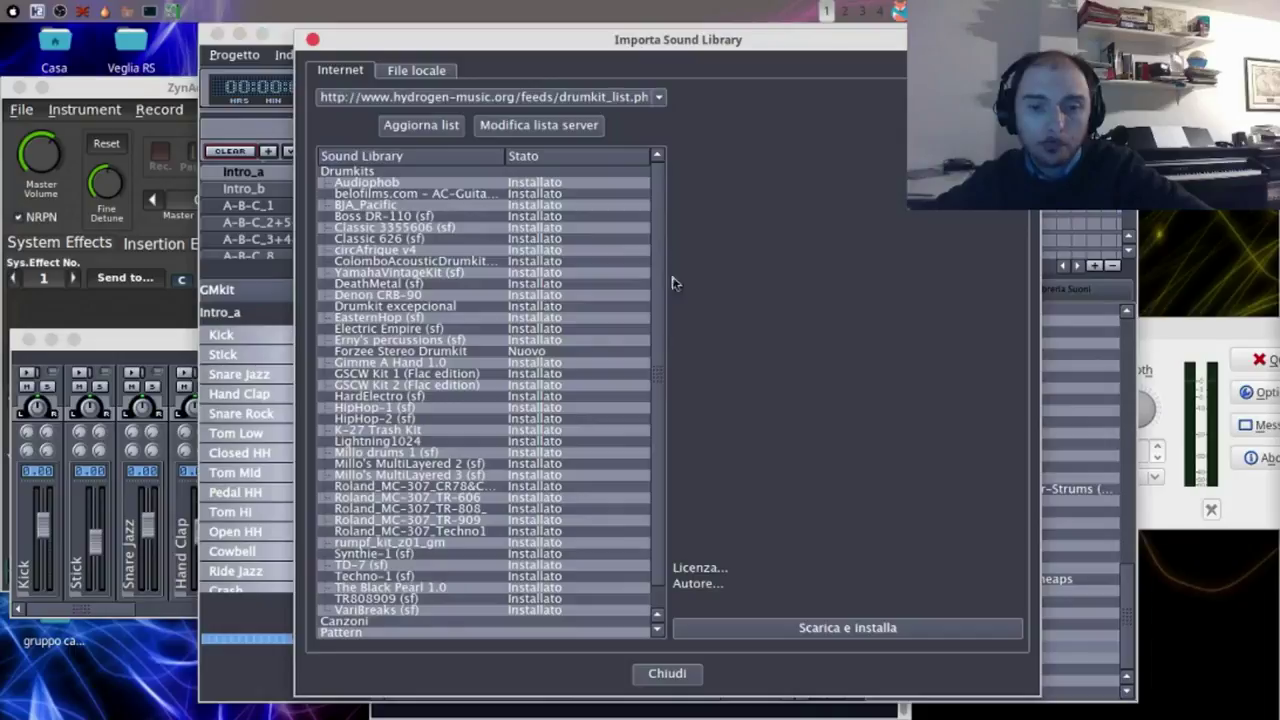
{"action": "left_click", "coordinate": [523, 208]}
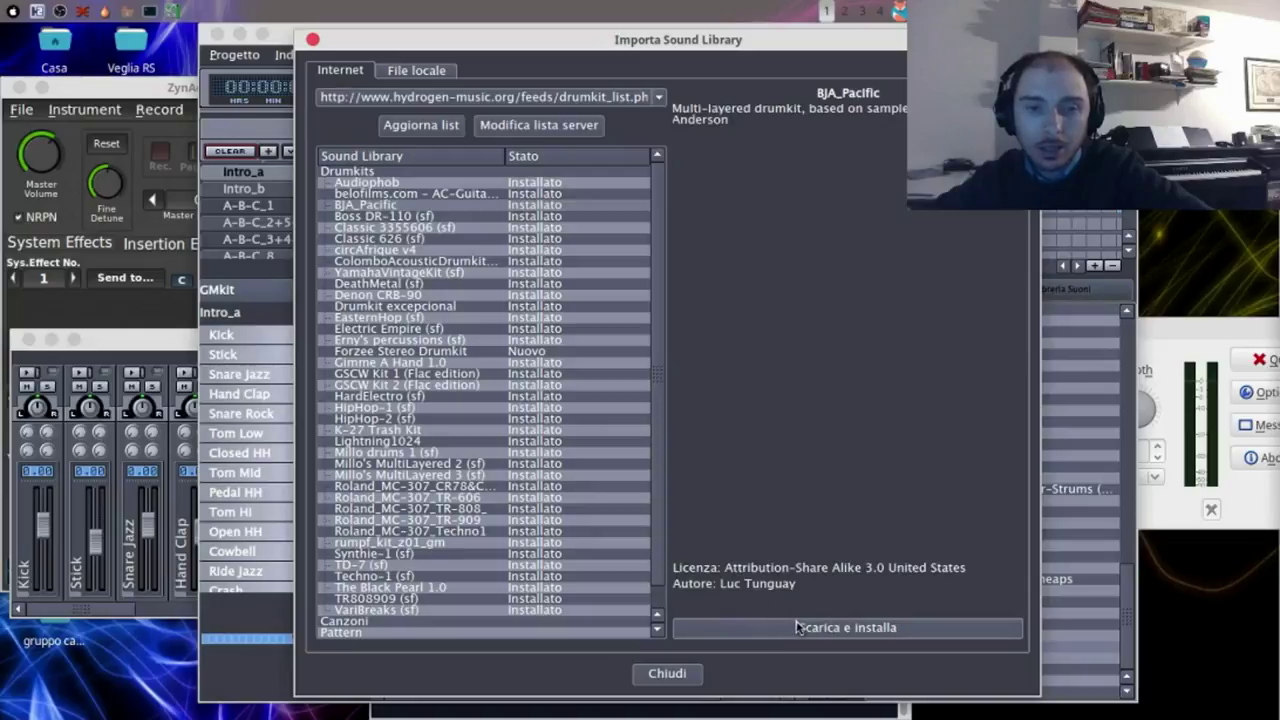
{"action": "left_click", "coordinate": [312, 41]}
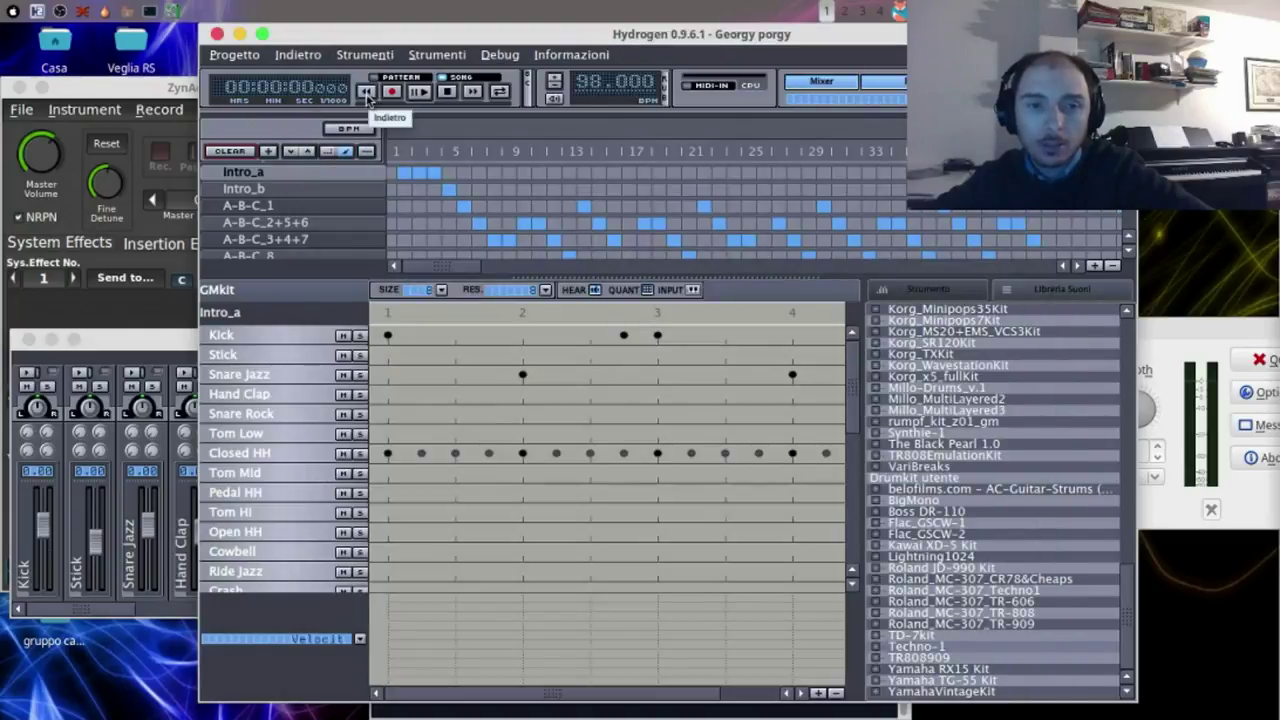
- Start song playback and load the BigMono user drumkit while it plays
{"action": "left_click", "coordinate": [421, 95]}
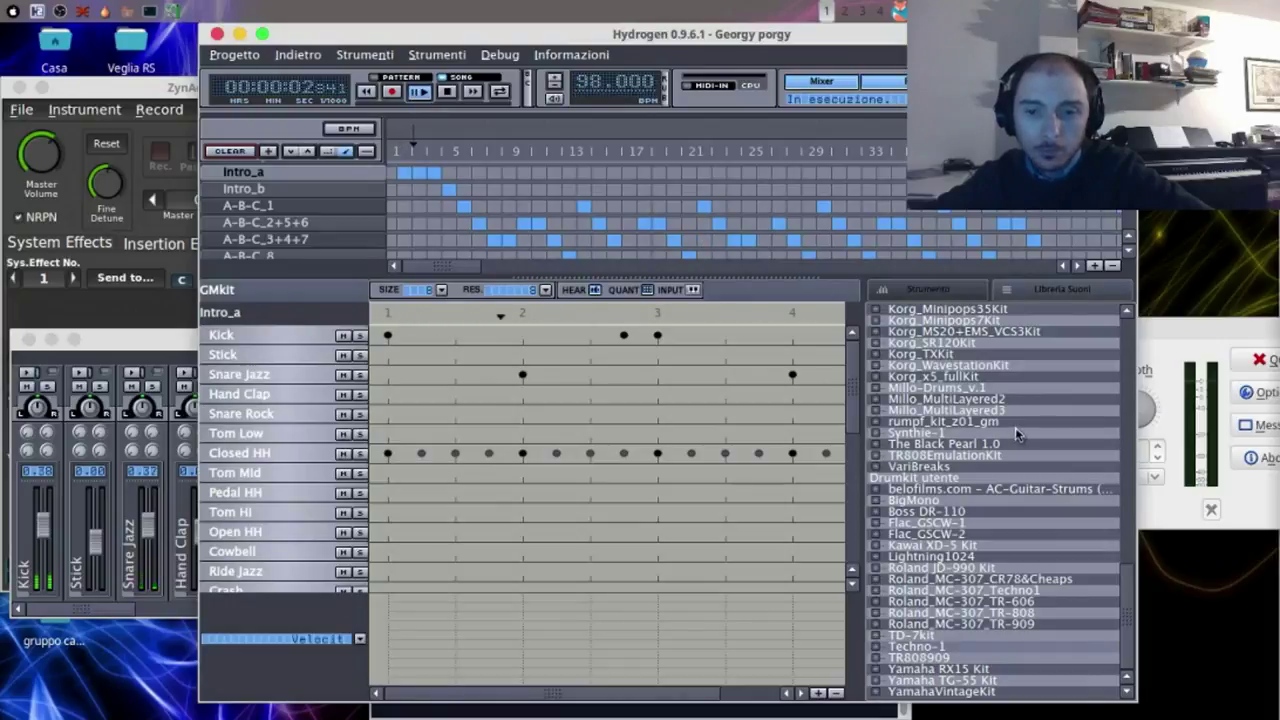
{"action": "right_click", "coordinate": [928, 506]}
{"action": "left_click", "coordinate": [958, 511]}
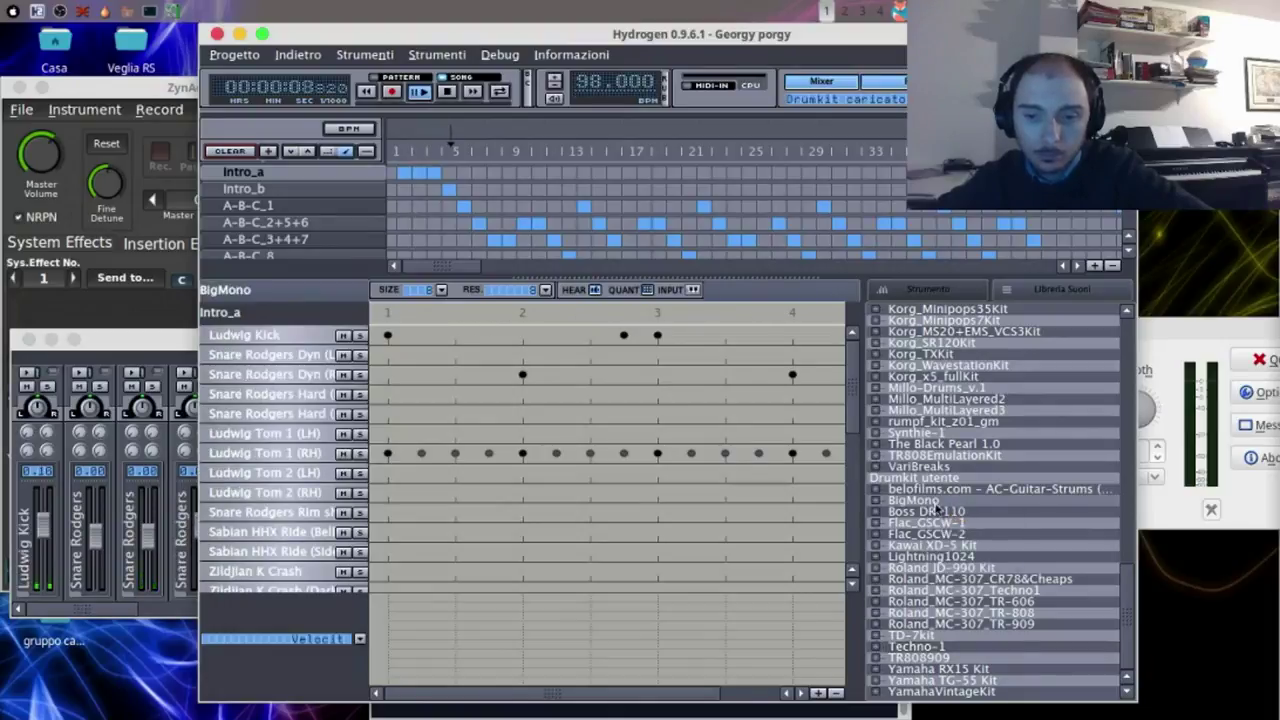
- Audition the Techno-1 drumkit followed by TD-7kit on the playing song
{"action": "right_click", "coordinate": [962, 649]}
{"action": "left_click", "coordinate": [996, 656]}
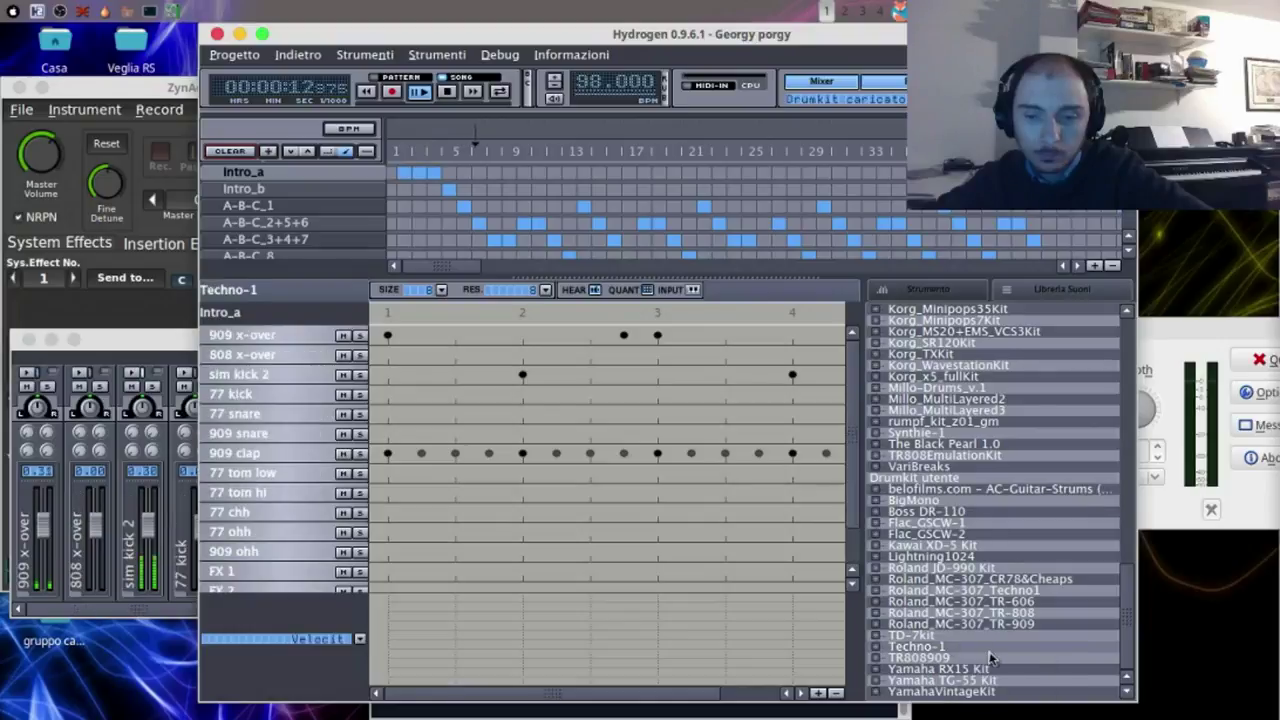
{"action": "right_click", "coordinate": [935, 638]}
{"action": "left_click", "coordinate": [952, 649]}
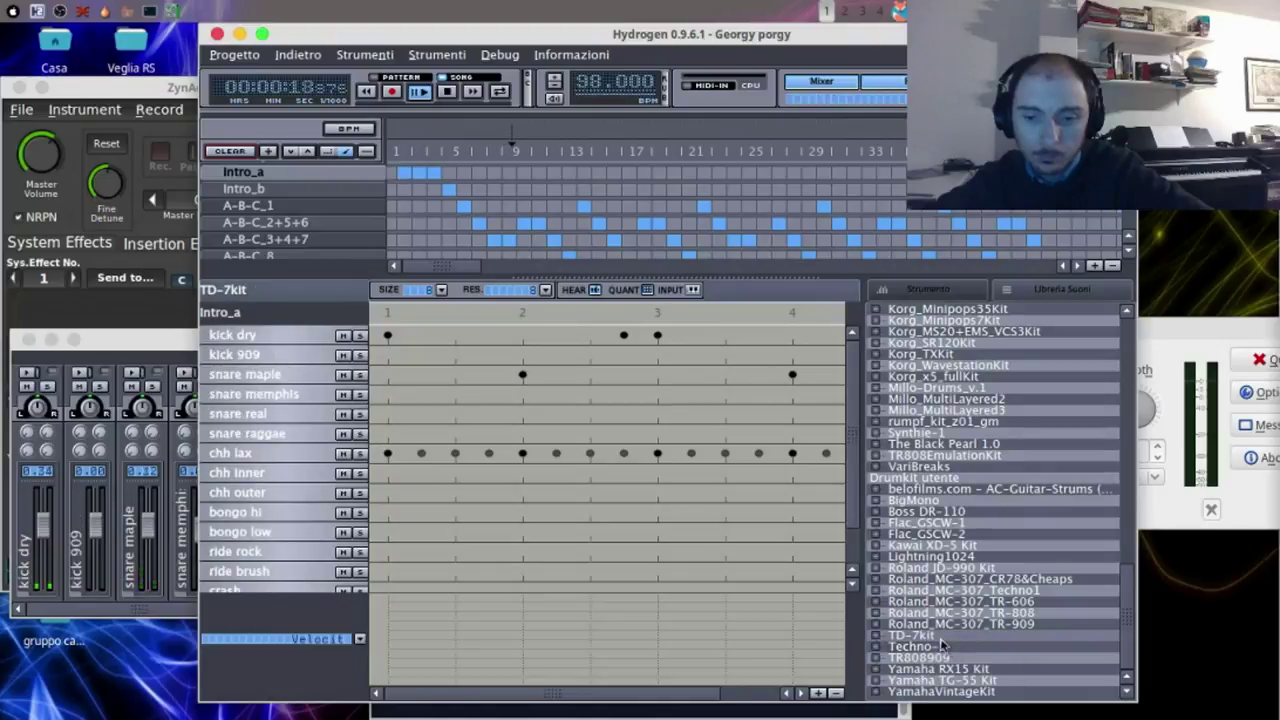
- Audition the Millo-Drums_v.1 drumkit followed by Millo_MultiLayered3 on the playing song
{"action": "right_click", "coordinate": [945, 390]}
{"action": "left_click", "coordinate": [976, 404]}
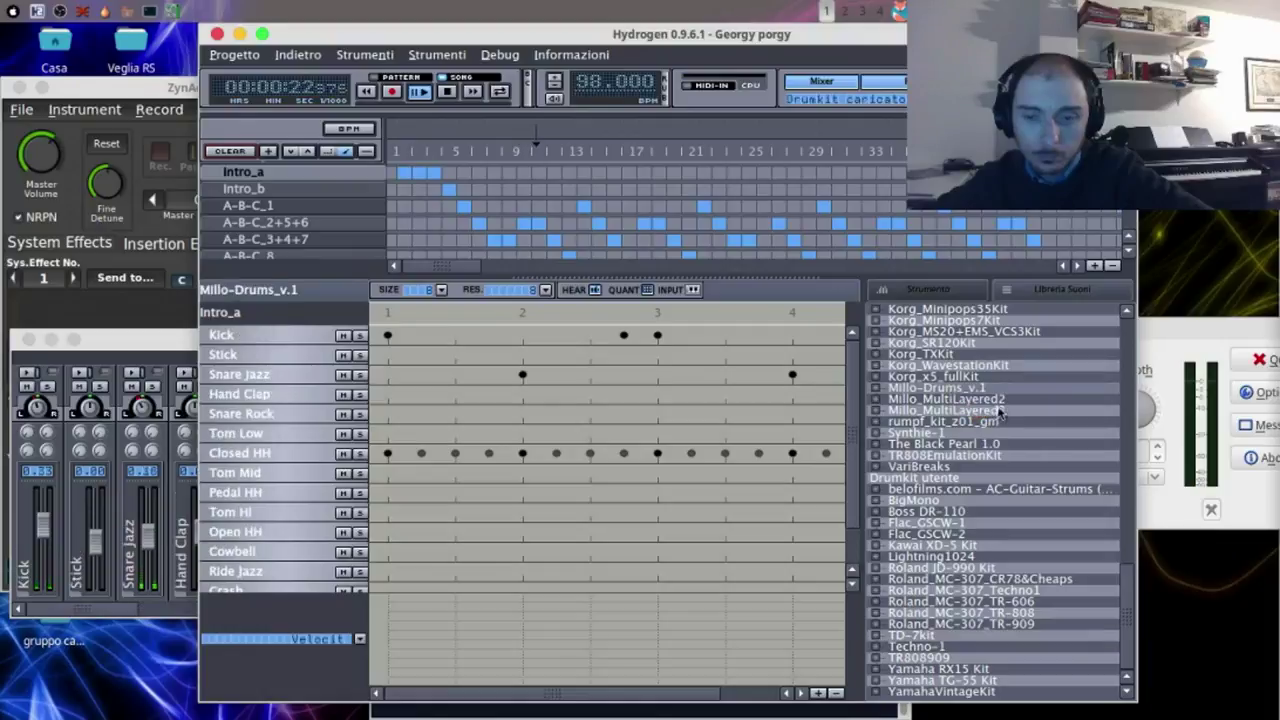
{"action": "right_click", "coordinate": [1017, 418]}
{"action": "left_click", "coordinate": [1022, 422]}
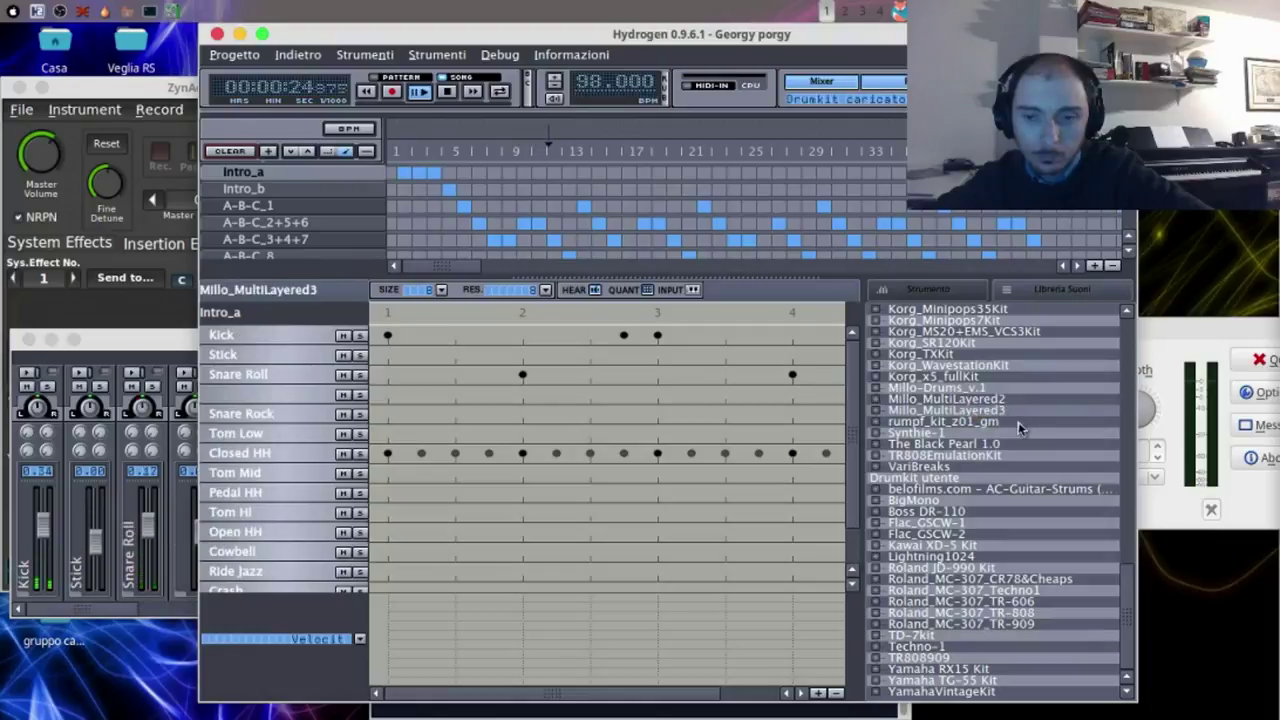
- Audition the Millo_MultiLayered2 drumkit followed by the Boss DR-110 user drumkit
{"action": "right_click", "coordinate": [990, 404]}
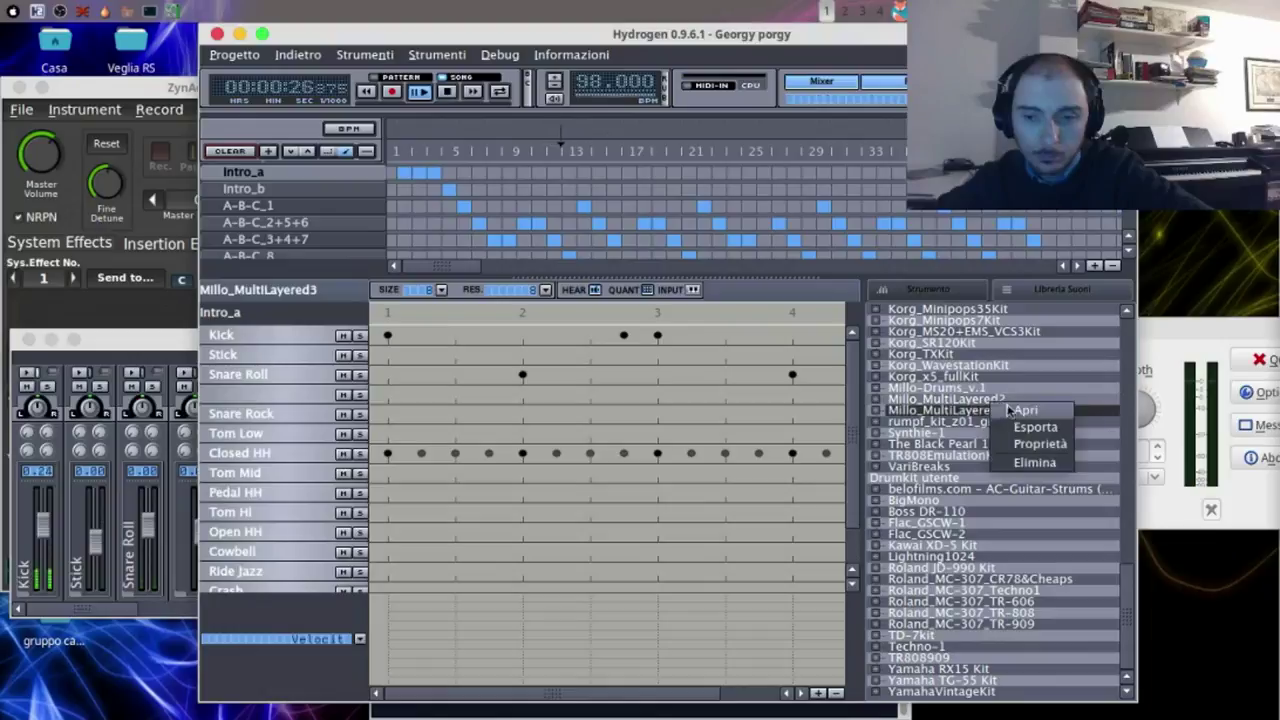
{"action": "left_click", "coordinate": [1010, 411]}
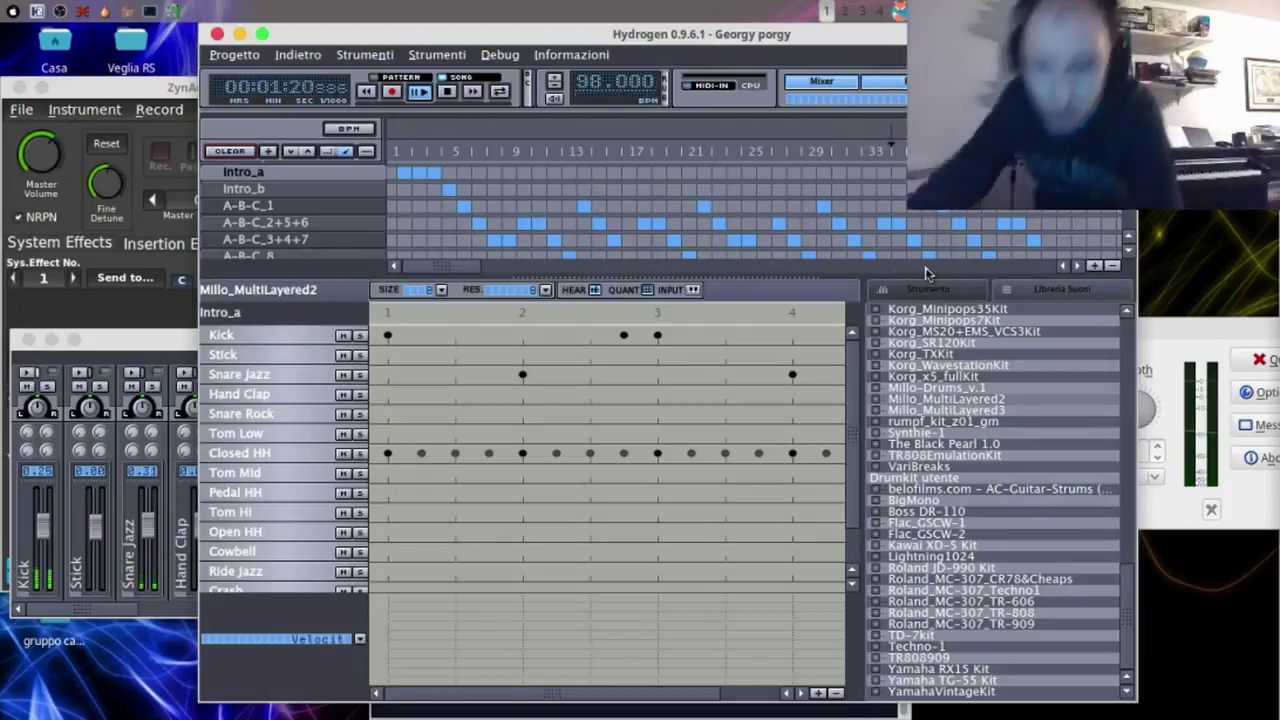
{"action": "right_click", "coordinate": [957, 521]}
{"action": "left_click", "coordinate": [982, 522]}
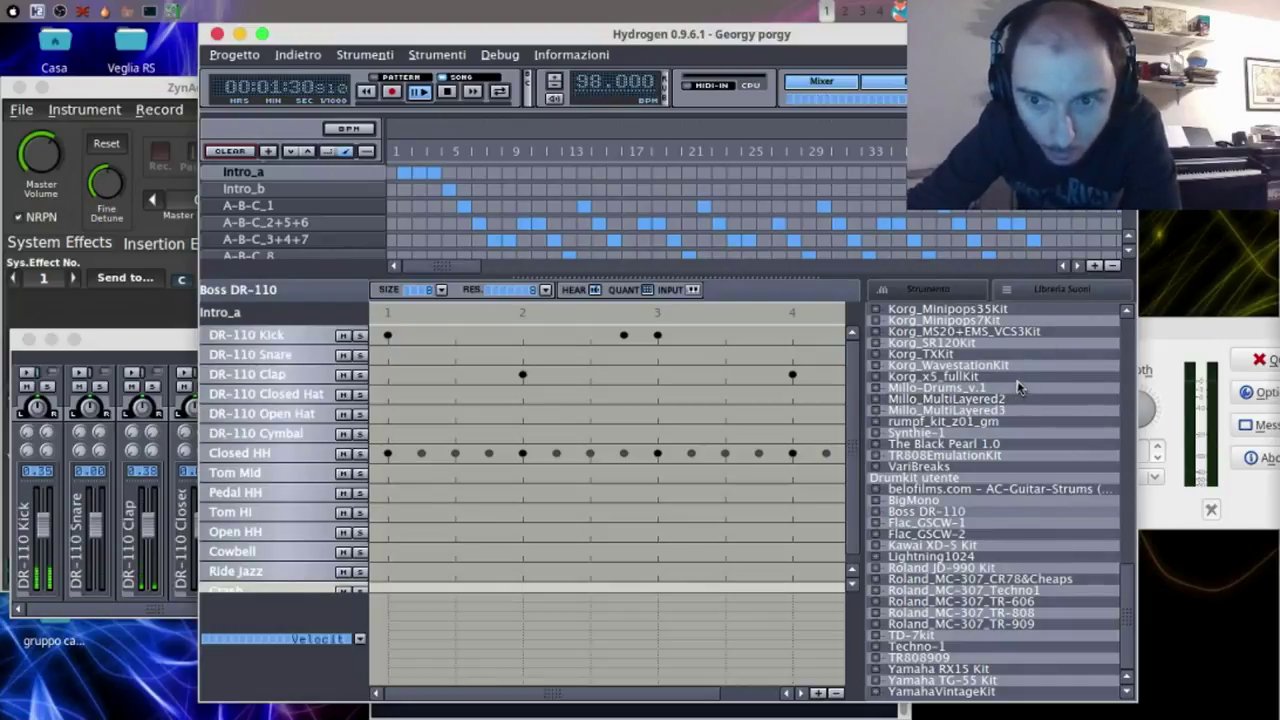
- Hide the instrument rack and show it again
{"action": "left_click", "coordinate": [452, 58]}
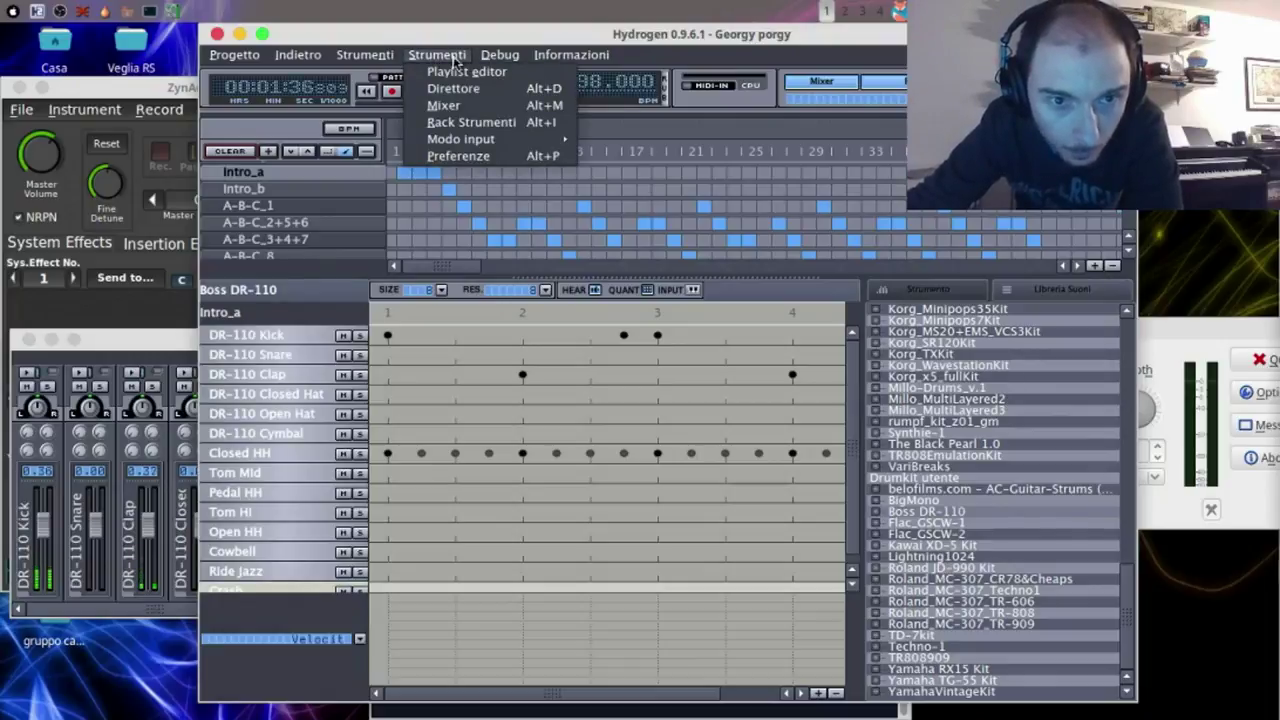
{"action": "left_click", "coordinate": [489, 123]}
{"action": "left_click", "coordinate": [437, 56]}
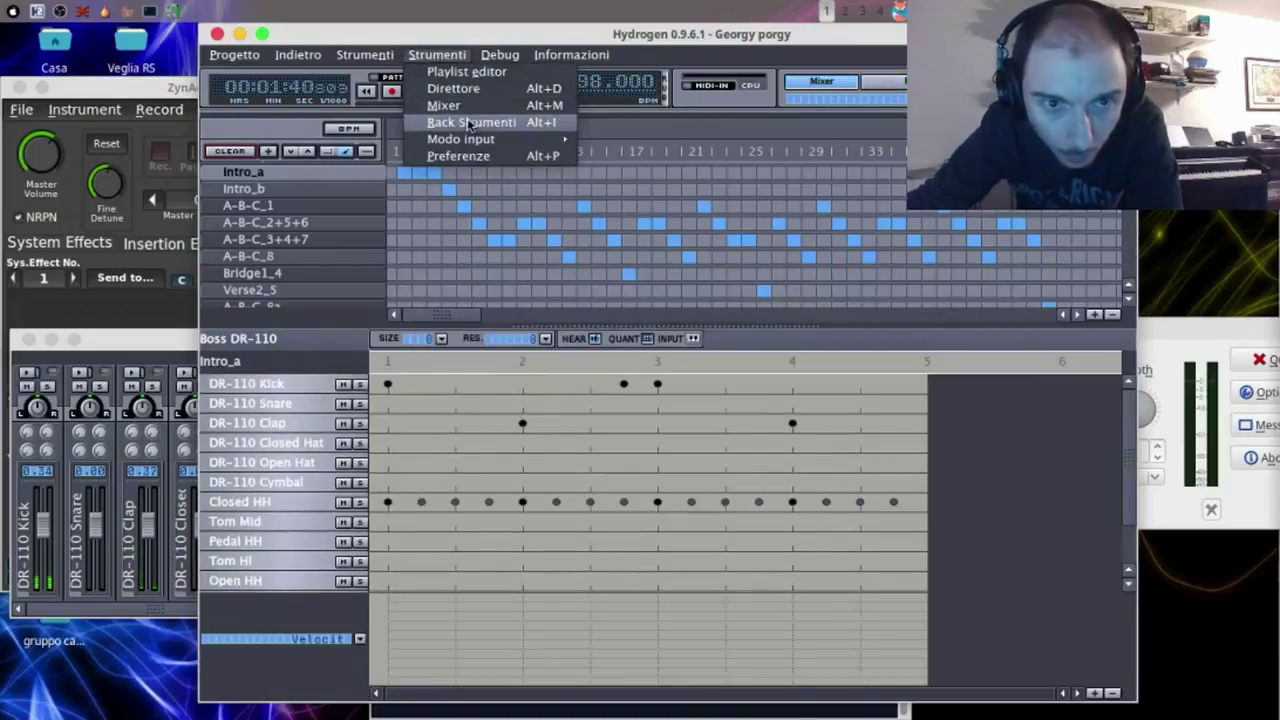
{"action": "left_click", "coordinate": [485, 122]}
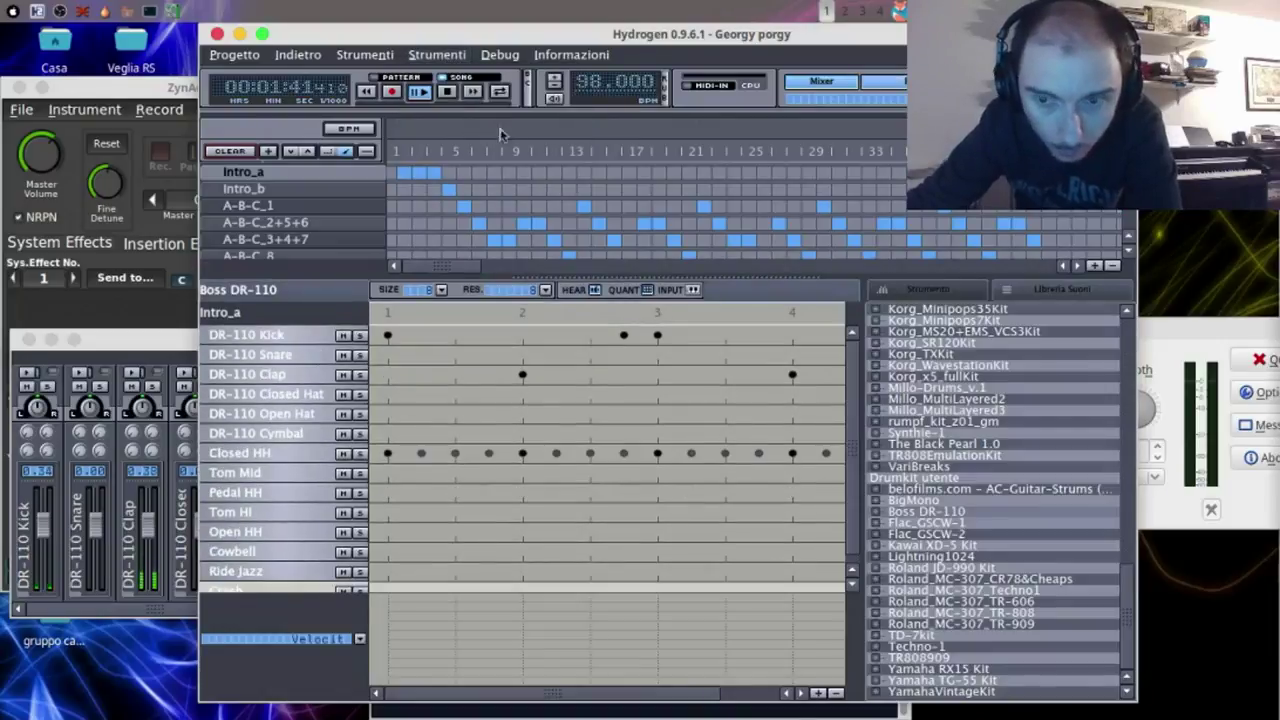
- Audition the Lightning1024 drumkit followed by Kawai XD-5 Kit on the playing song
{"action": "right_click", "coordinate": [932, 565]}
{"action": "left_click", "coordinate": [947, 575]}
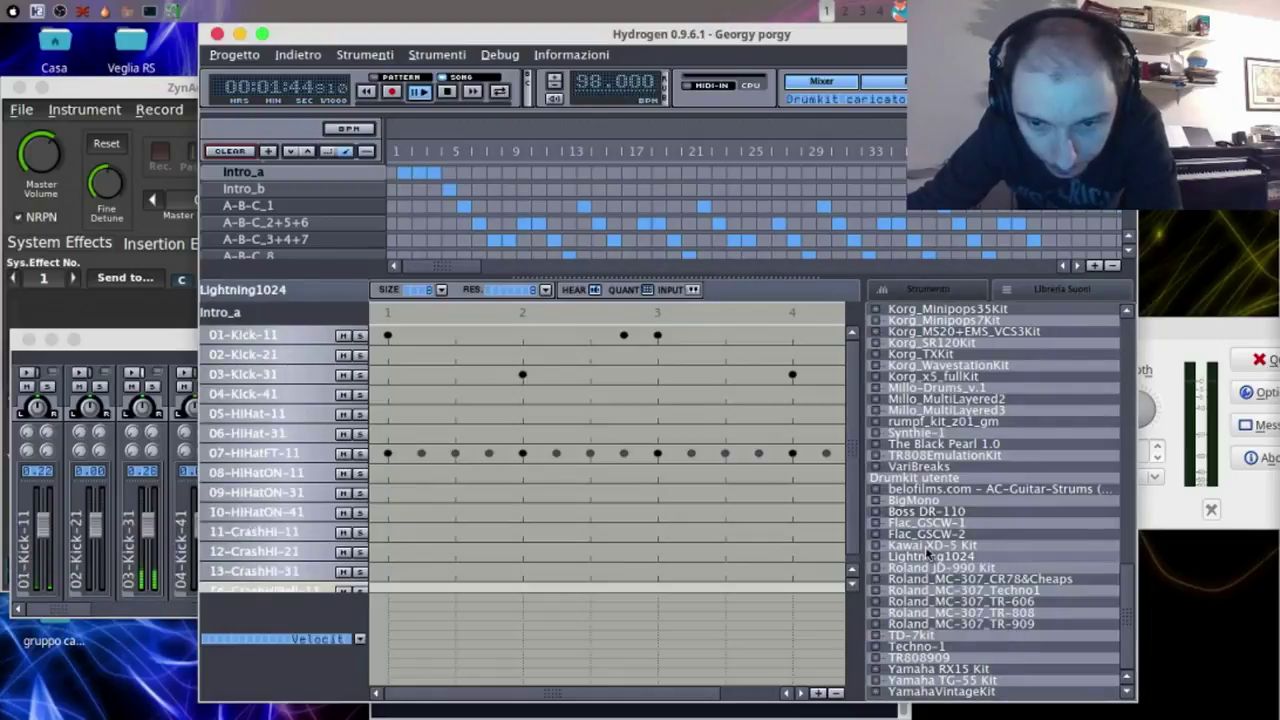
{"action": "right_click", "coordinate": [925, 546]}
{"action": "left_click", "coordinate": [945, 558]}
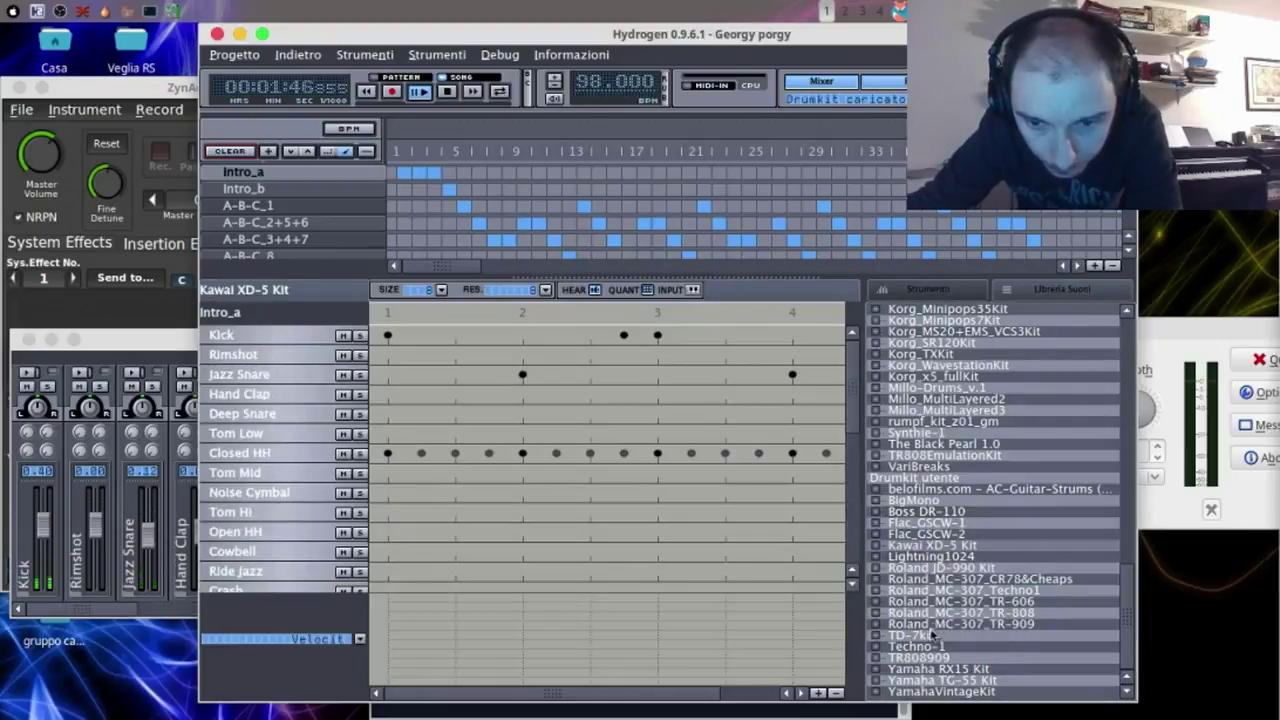
- Audition the Yamaha RX15 Kit followed by the Yamaha TG-55 Kit on the playing song
{"action": "right_click", "coordinate": [952, 668]}
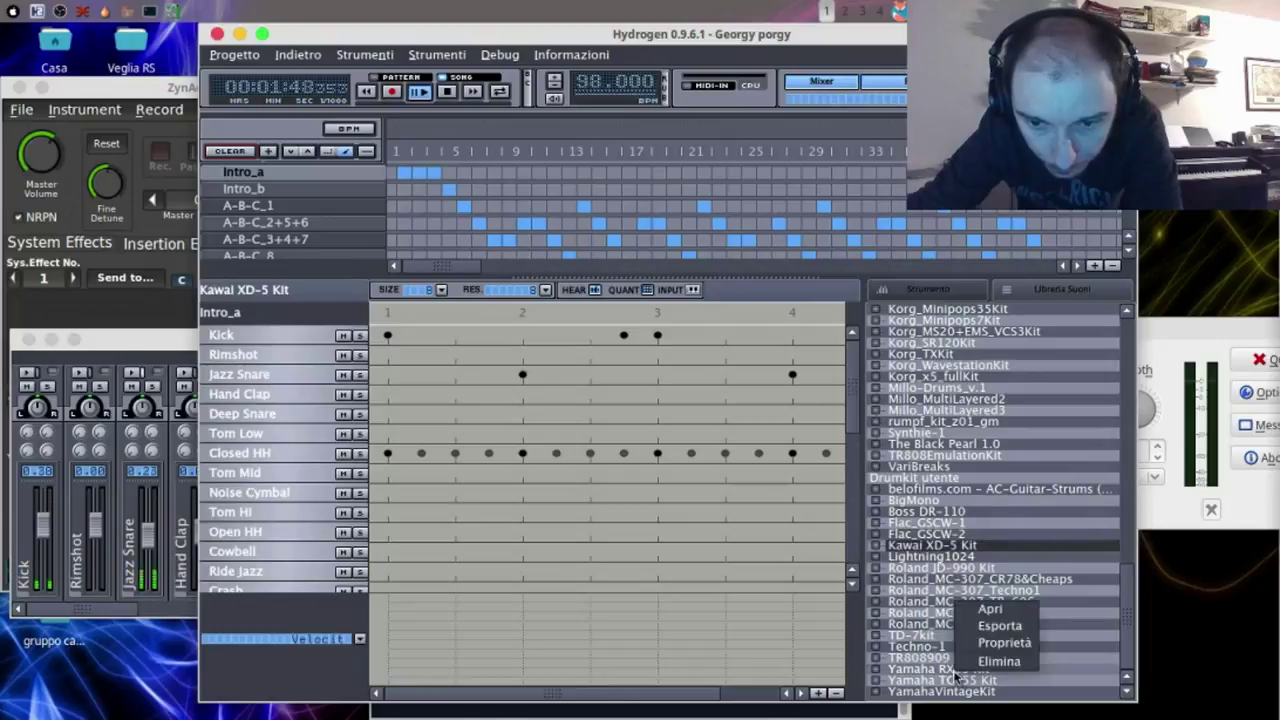
{"action": "left_click", "coordinate": [980, 614]}
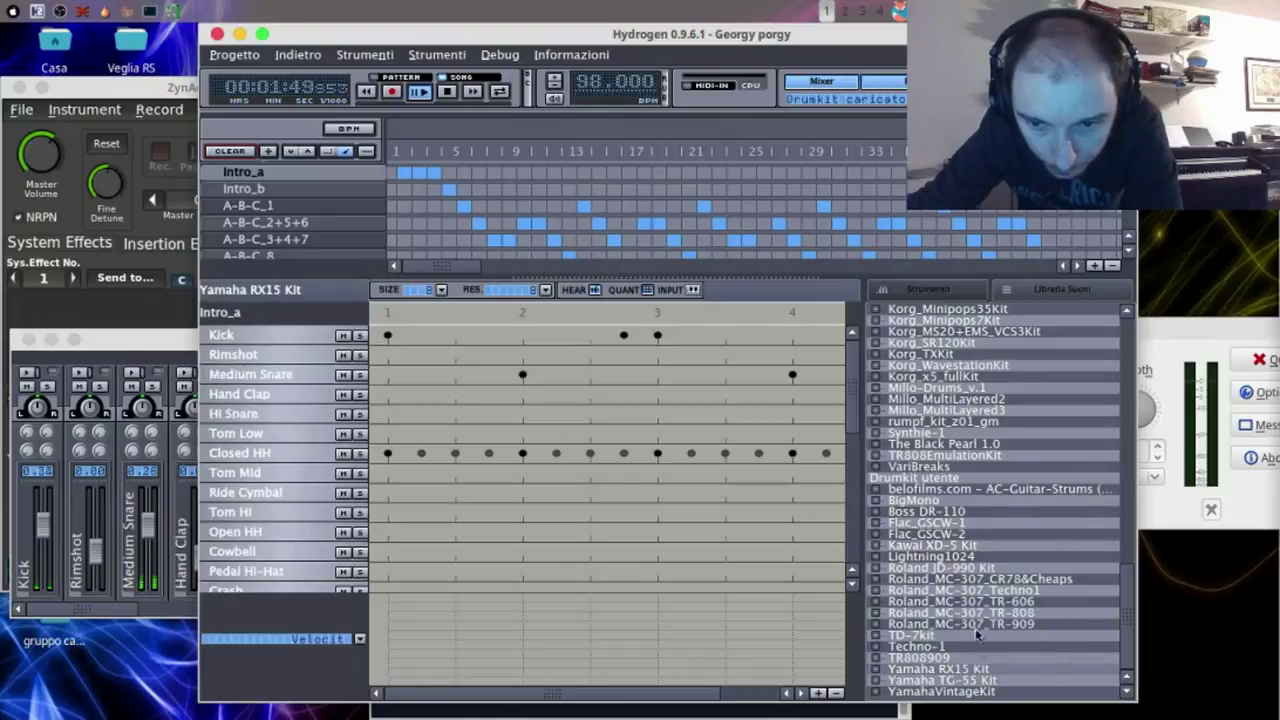
{"action": "right_click", "coordinate": [972, 682]}
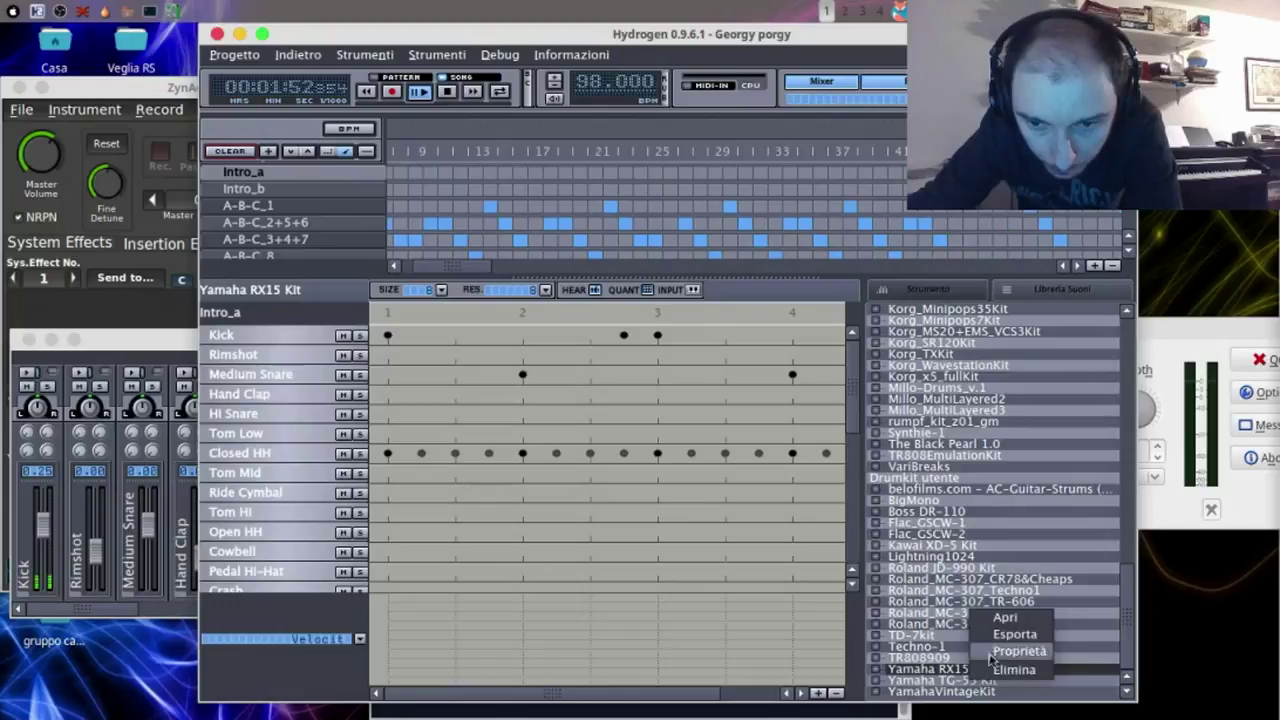
{"action": "left_click", "coordinate": [986, 615]}
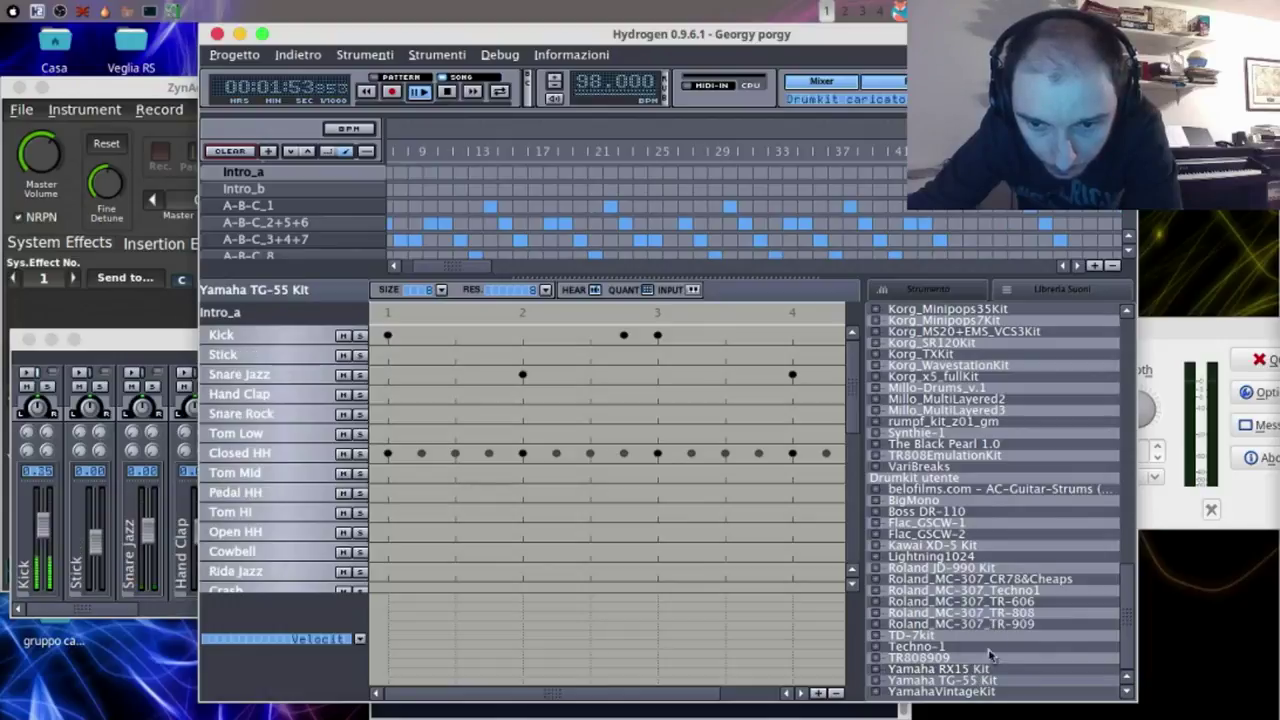
- Audition the Techno-1 drumkit again, followed by Roland_MC-307_CR78&Cheaps
{"action": "right_click", "coordinate": [935, 648]}
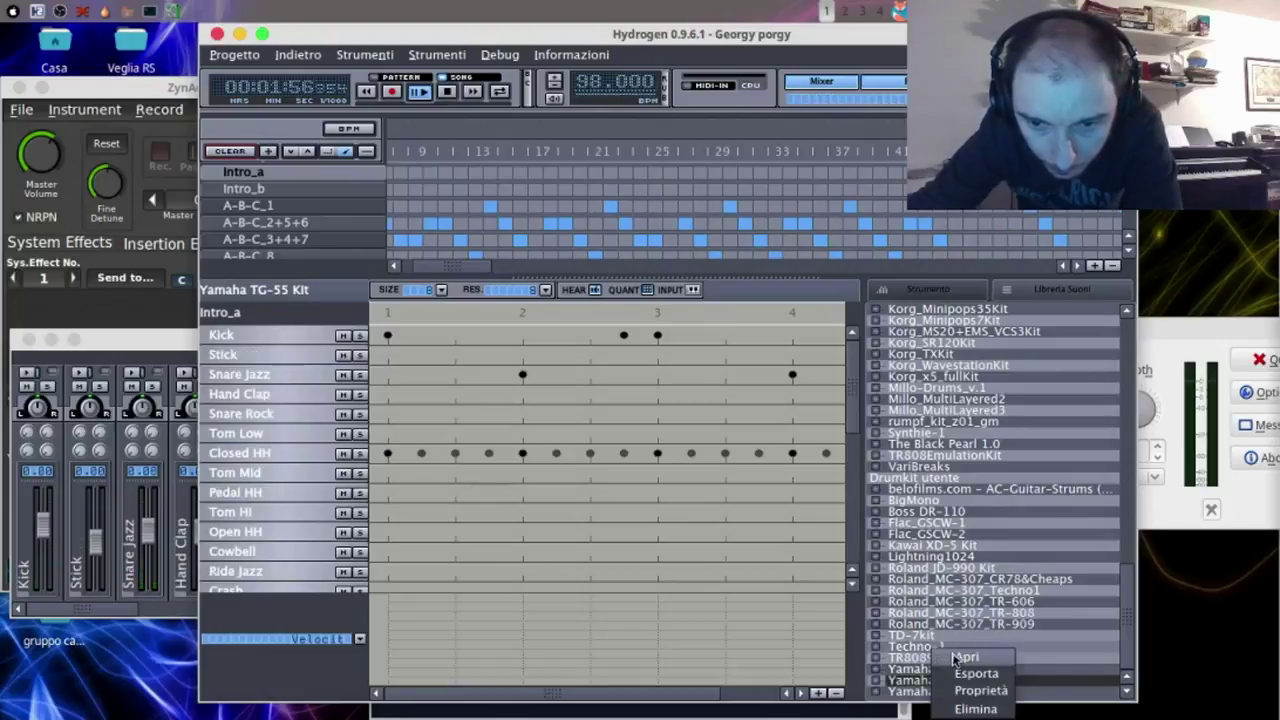
{"action": "left_click", "coordinate": [955, 655]}
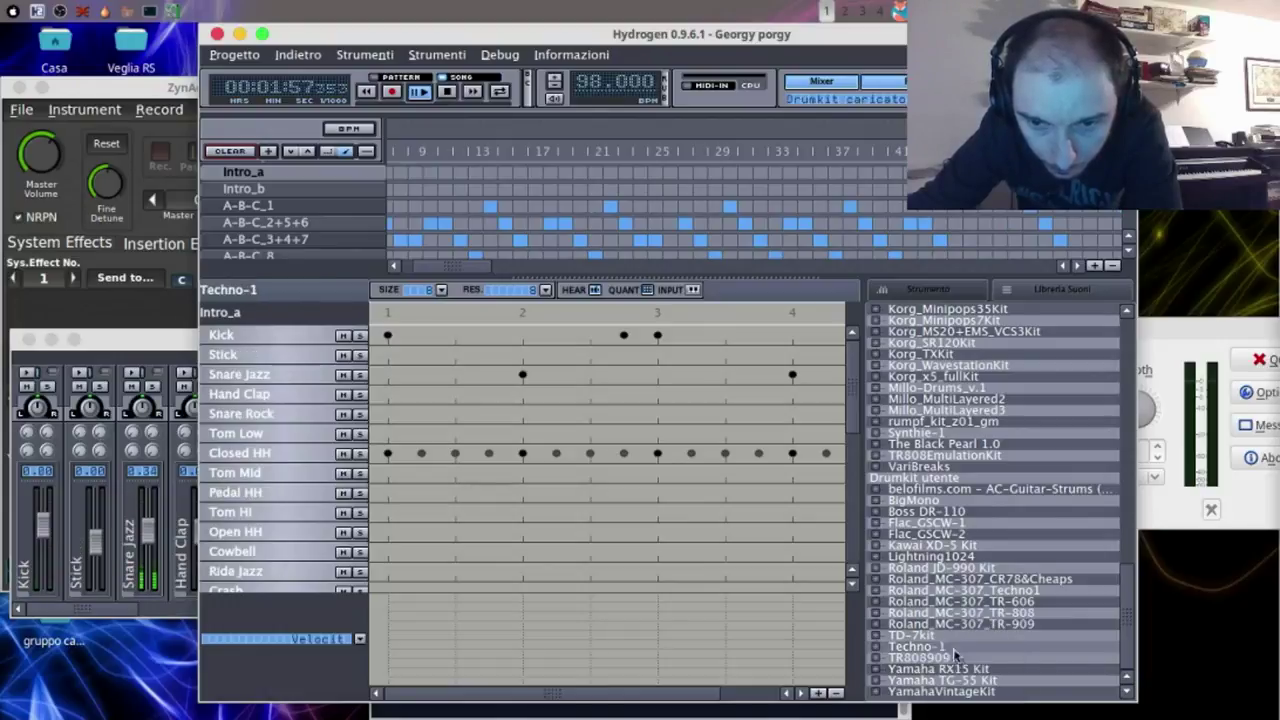
{"action": "right_click", "coordinate": [981, 587]}
{"action": "left_click", "coordinate": [1008, 590]}
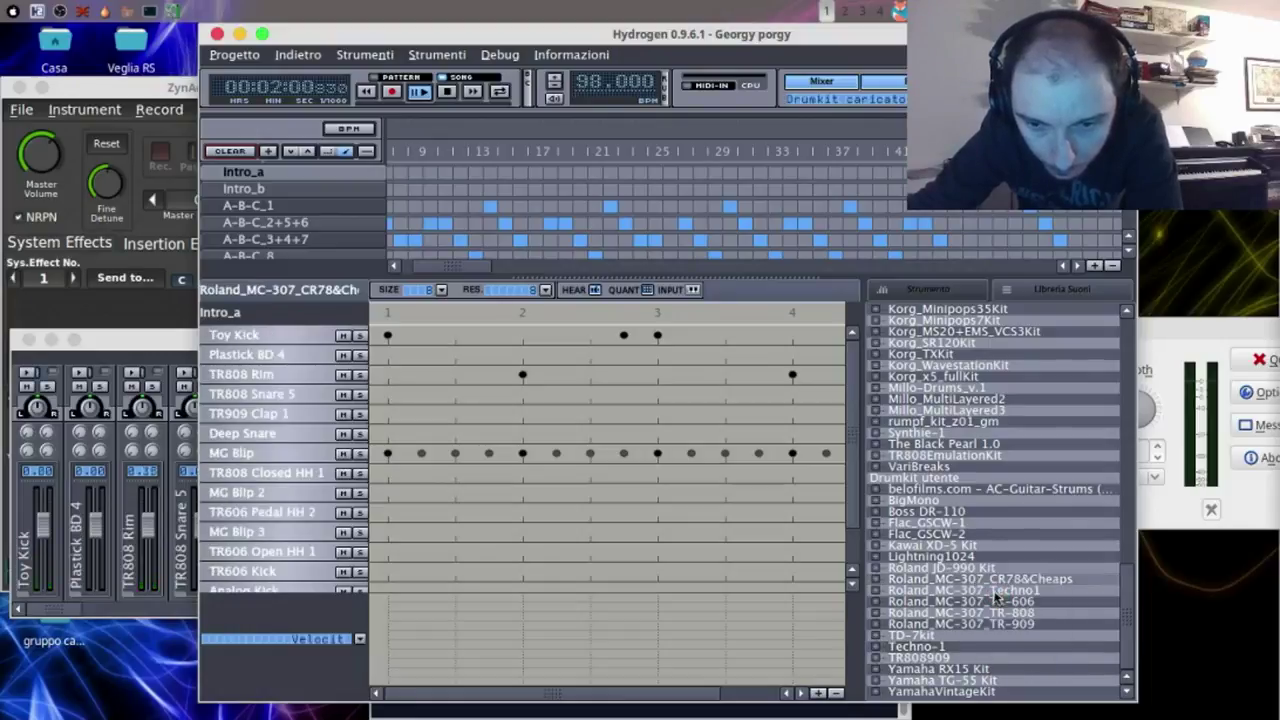
- Load the Roland_MC-307_Techno1 user drumkit into the playing song
{"action": "right_click", "coordinate": [964, 592]}
{"action": "left_click", "coordinate": [975, 601]}
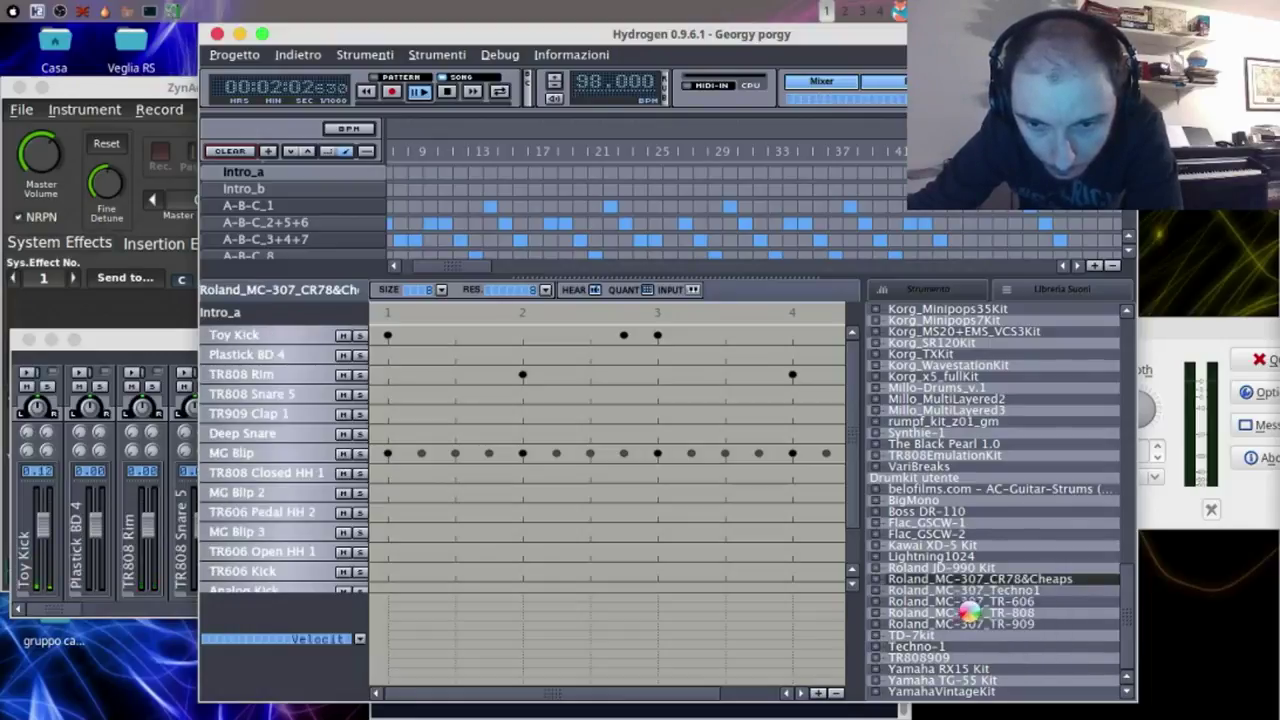
- Audition the Roland_MC-307_TR-606 drumkit followed by Roland_MC-307_TR-808 on the playing song
{"action": "right_click", "coordinate": [966, 603]}
{"action": "left_click", "coordinate": [976, 612]}
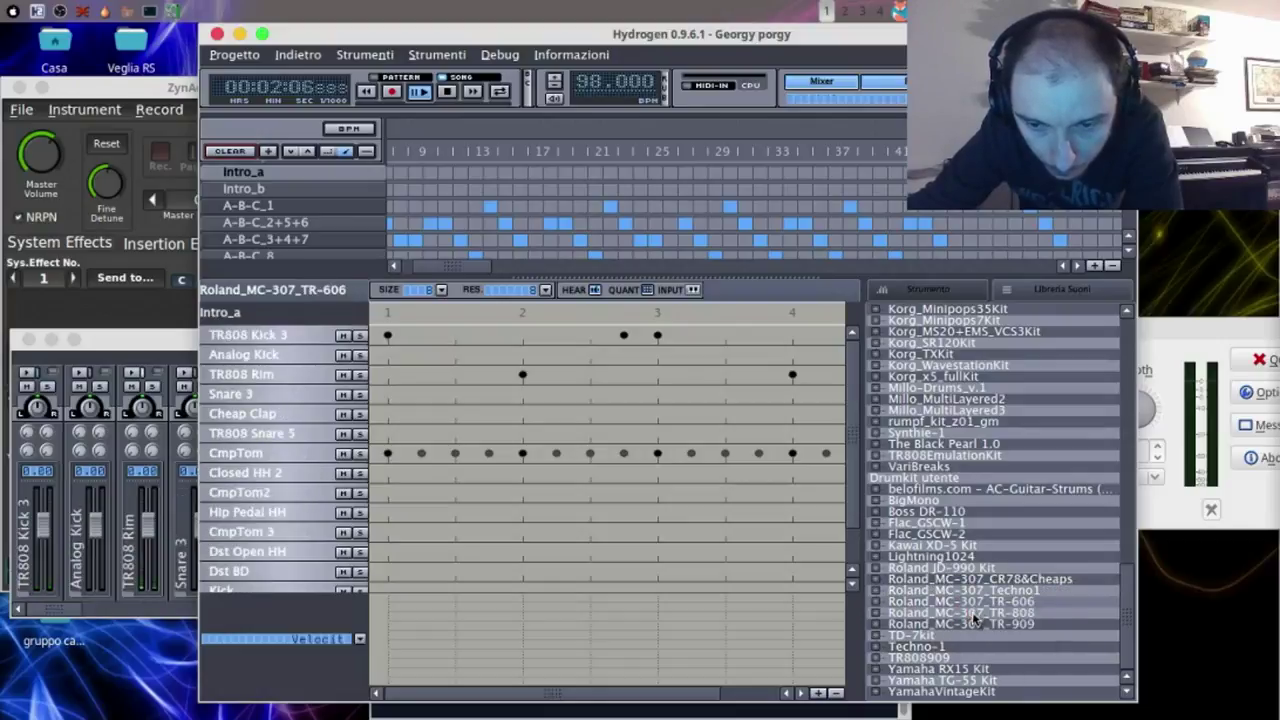
{"action": "right_click", "coordinate": [972, 615]}
{"action": "left_click", "coordinate": [985, 624]}
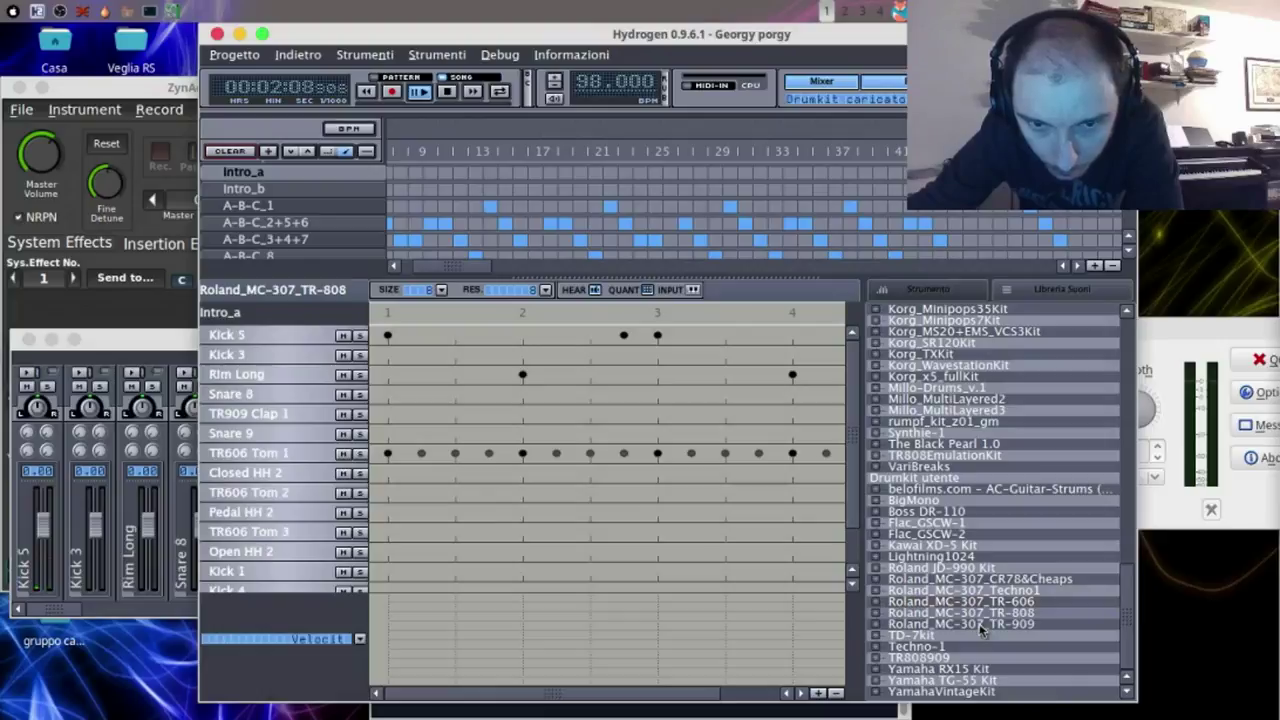
- Audition the Millo-Drums_v.1 drumkit followed by Korg_x5_fullKit on the playing song
{"action": "right_click", "coordinate": [922, 393]}
{"action": "left_click", "coordinate": [945, 407]}
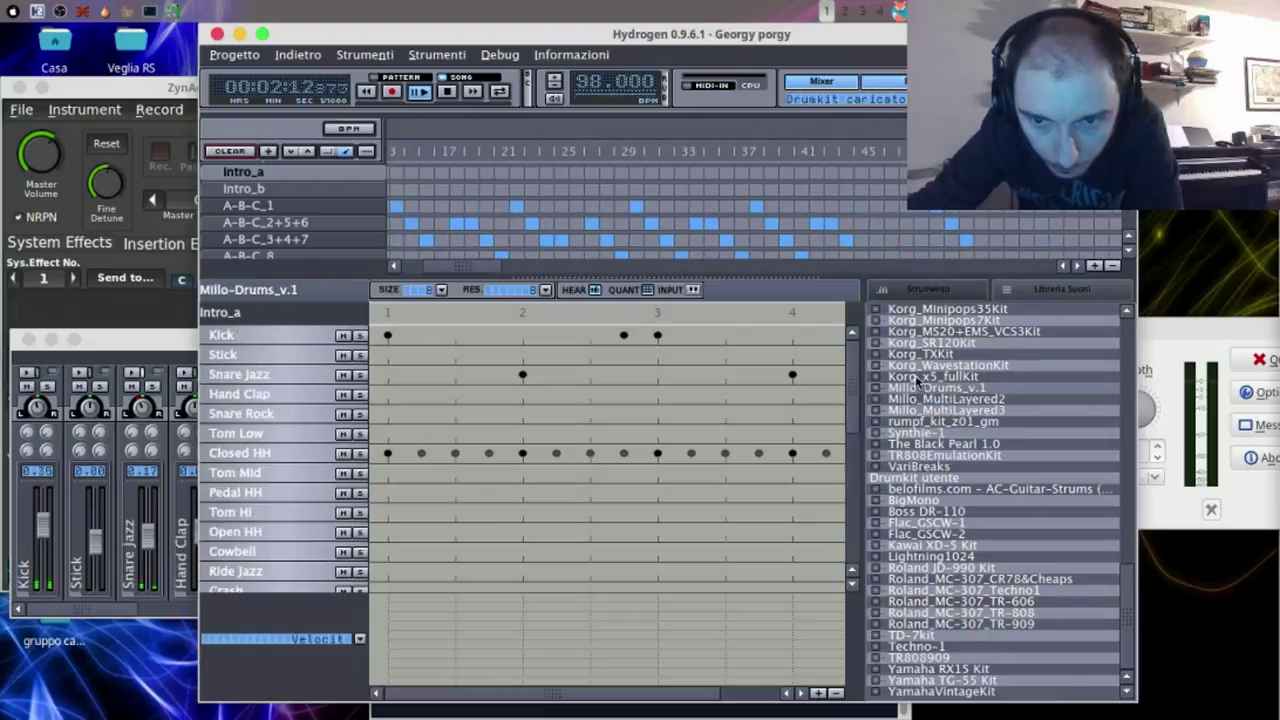
{"action": "right_click", "coordinate": [922, 381]}
{"action": "left_click", "coordinate": [940, 394]}
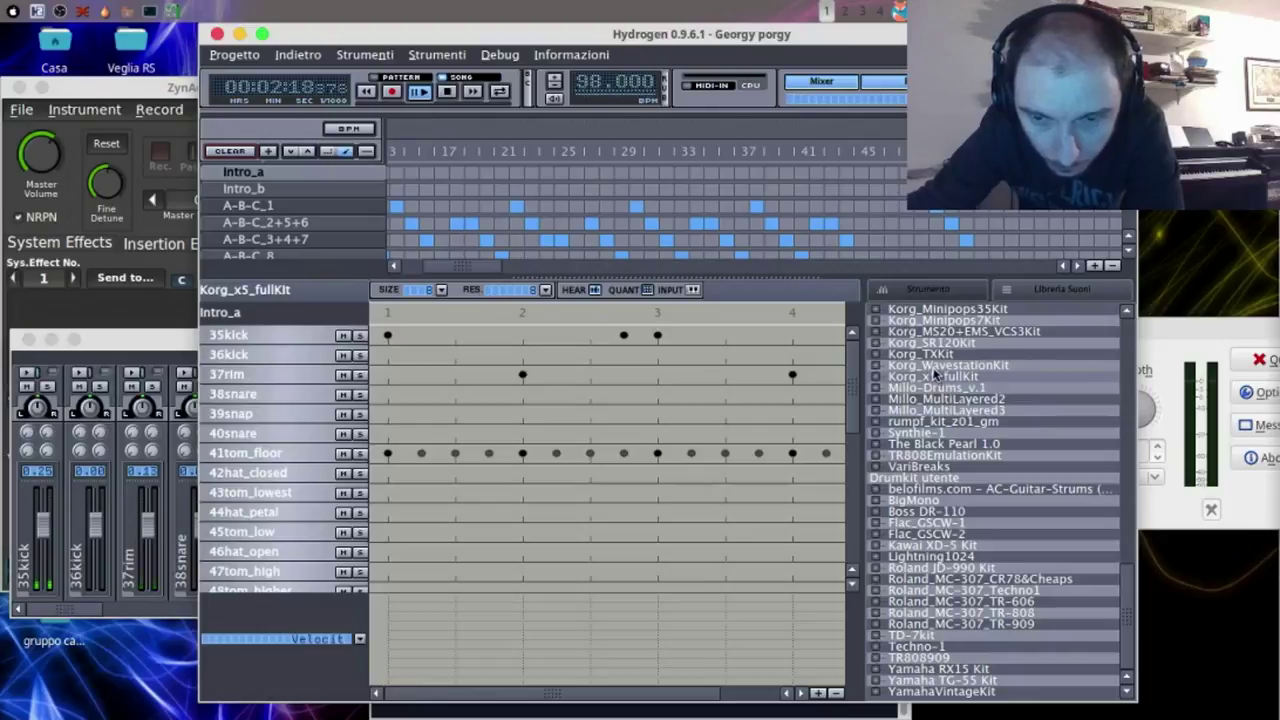
- Load the Korg_WavestationKit drumkit into the playing song and turn on looped playback
{"action": "right_click", "coordinate": [934, 368]}
{"action": "left_click", "coordinate": [945, 374]}
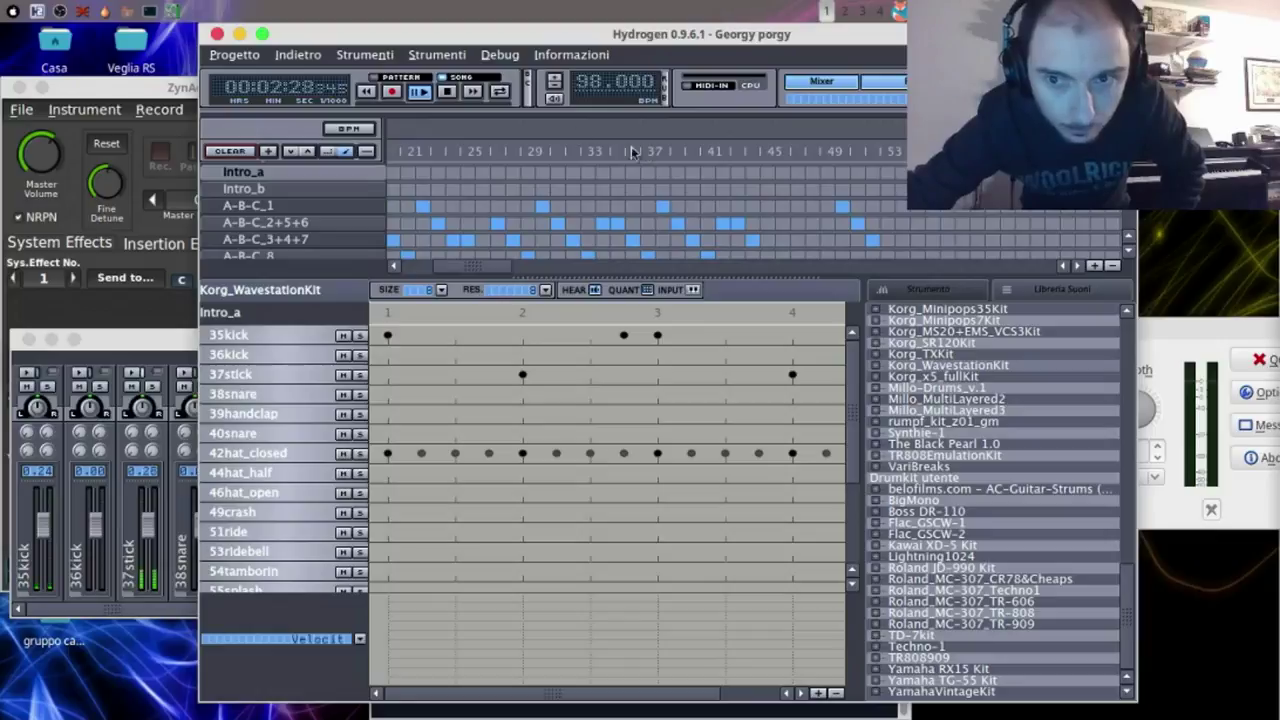
{"action": "left_click", "coordinate": [500, 93]}
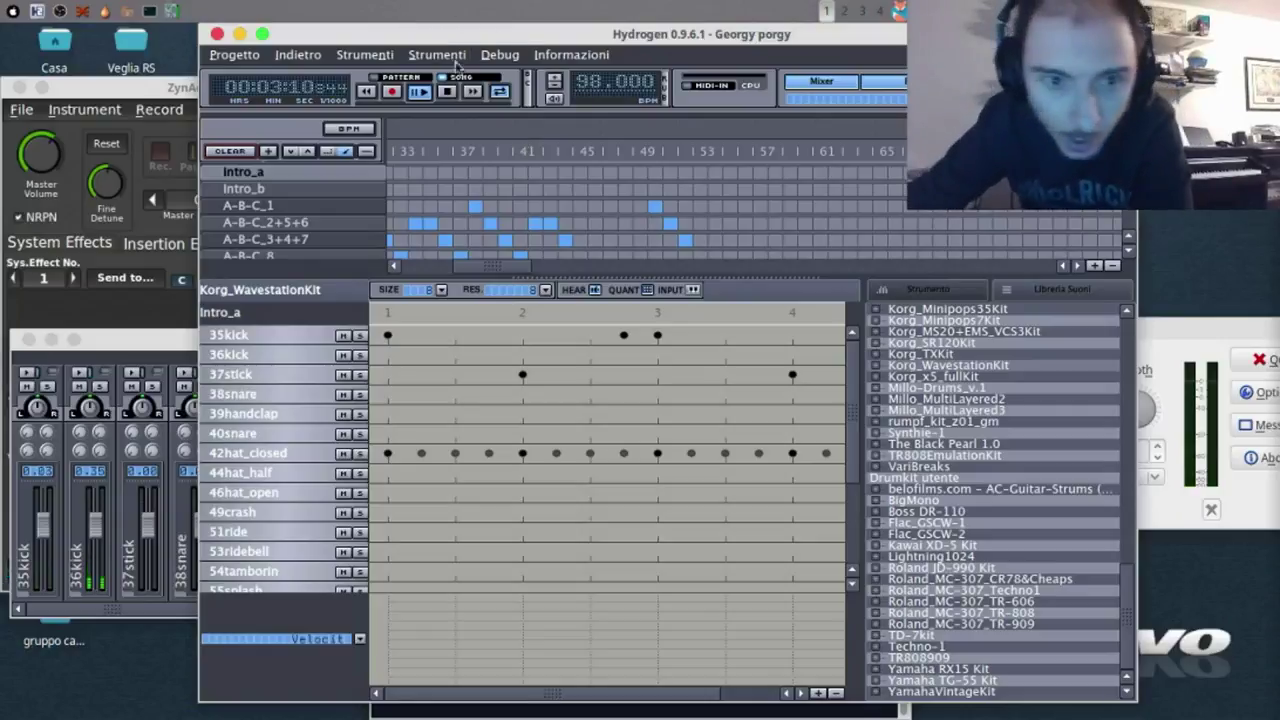
- Stop the song, minimize its window and show the ALSA connections in the JACK Audio Connection Kit
{"action": "left_click", "coordinate": [446, 92]}
{"action": "left_click", "coordinate": [240, 34]}
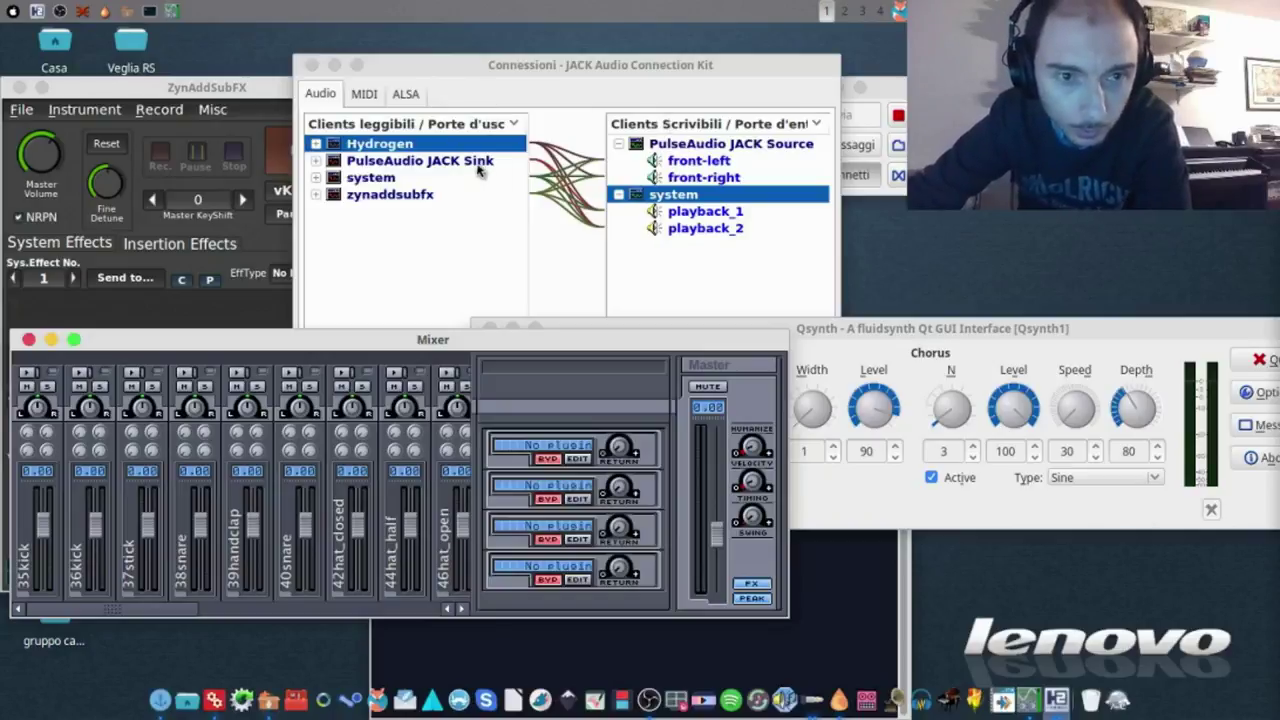
{"action": "left_click", "coordinate": [406, 95]}
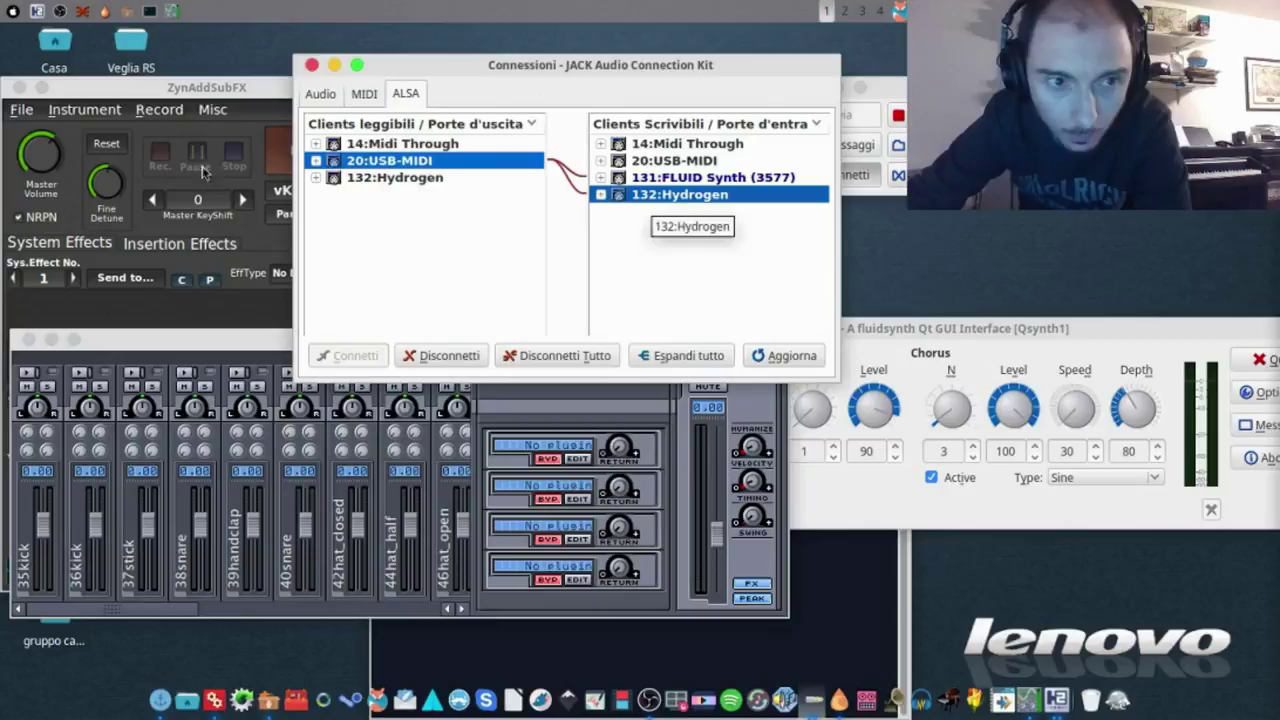
- Set Qsynth's master gain to 0 and disconnect 20:USB-MIDI from 132:Hydrogen in the ALSA connections
{"action": "left_click", "coordinate": [866, 512]}
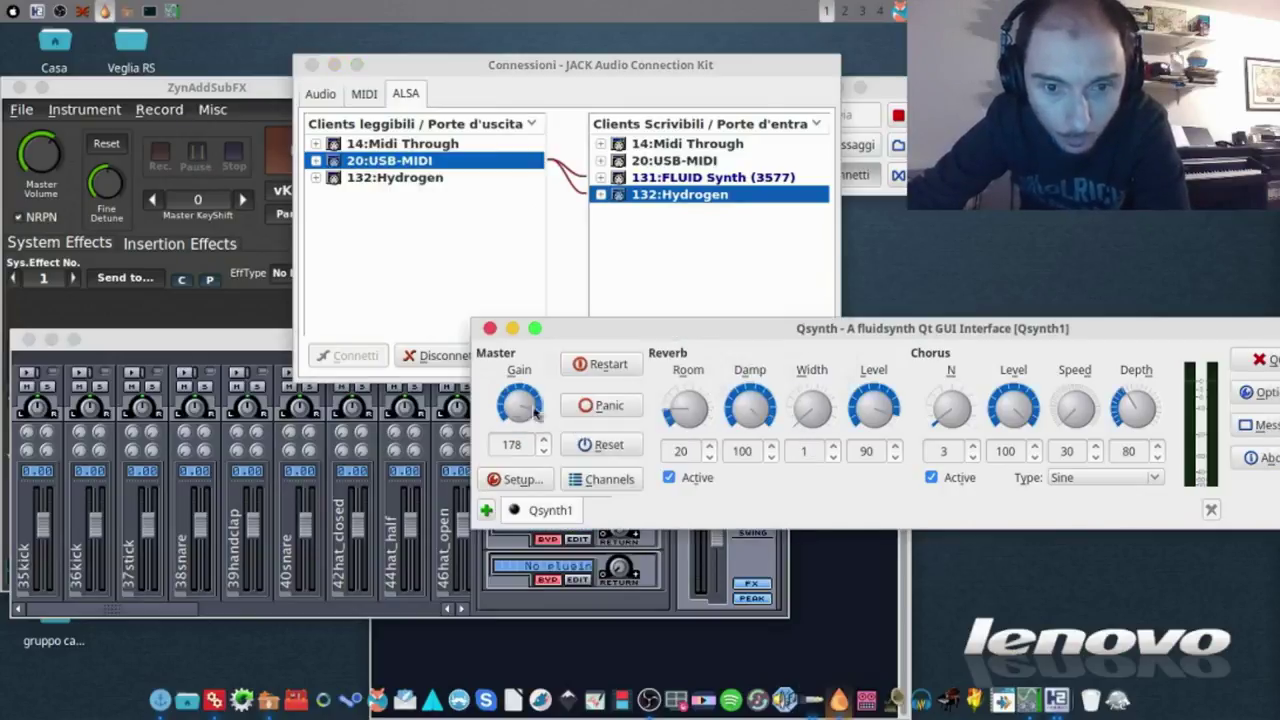
{"action": "left_click_drag", "start_coordinate": [530, 413], "coordinate": [528, 440]}
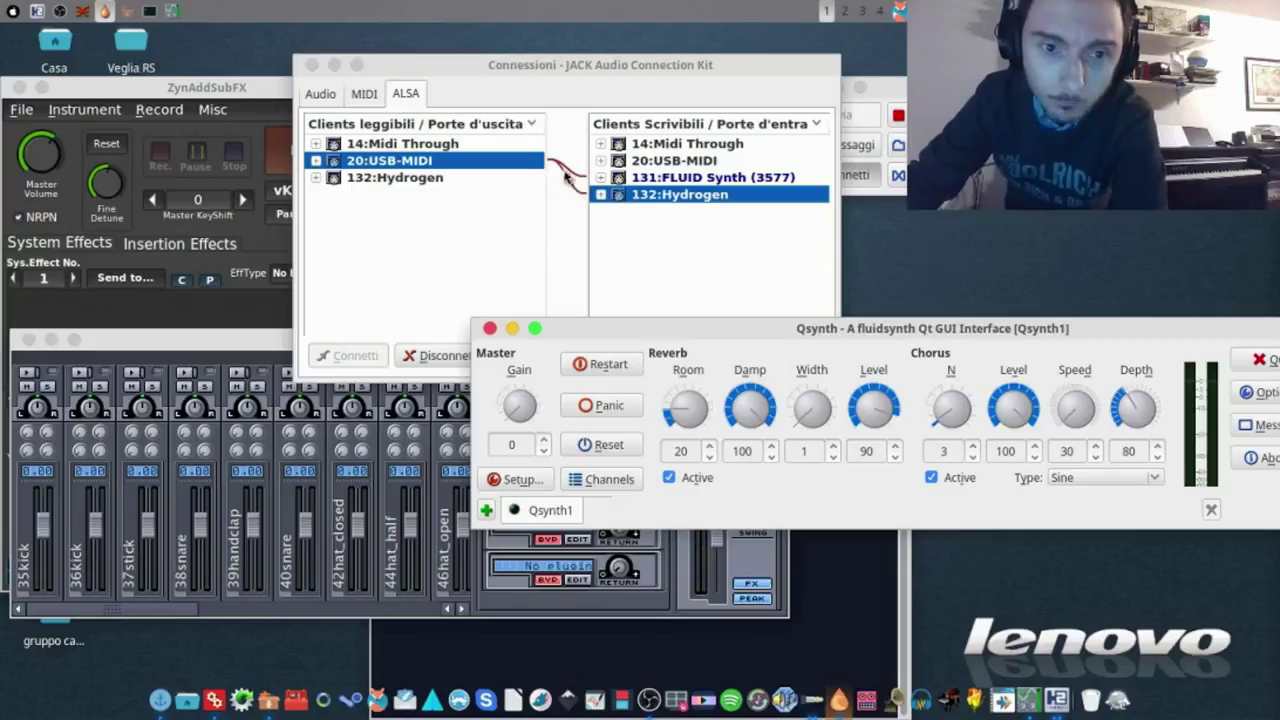
{"action": "left_click", "coordinate": [445, 358]}
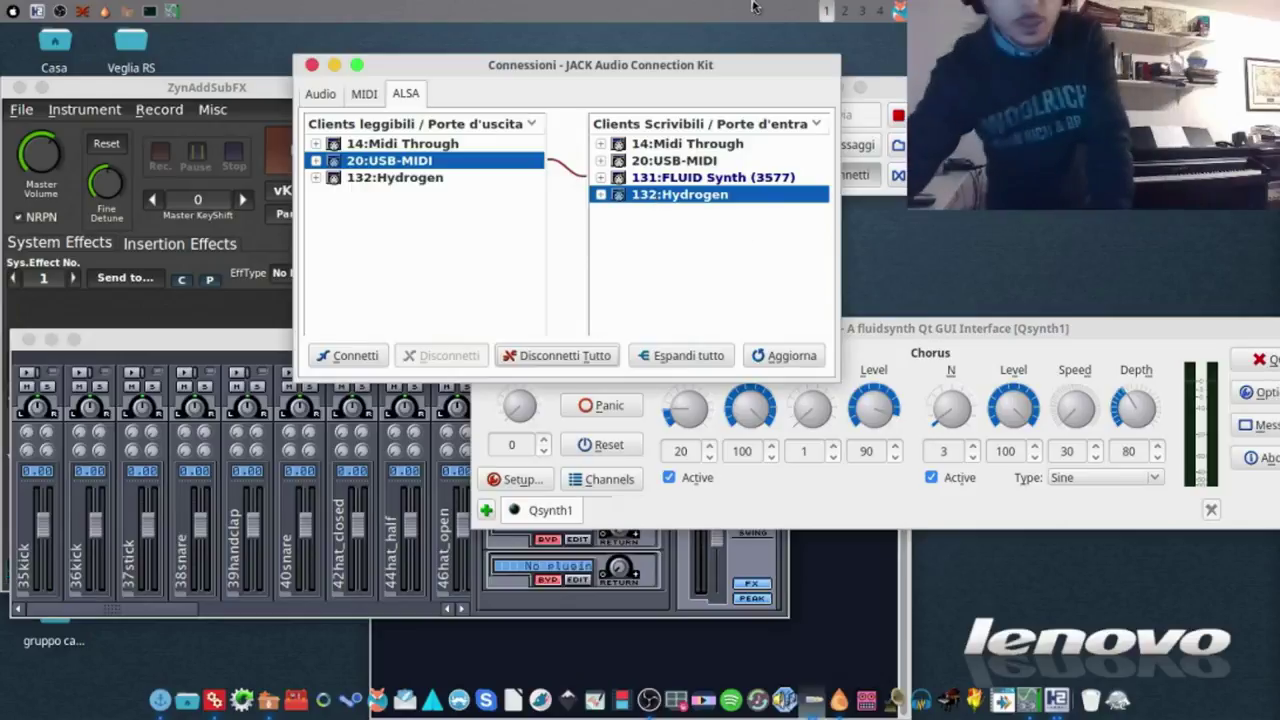
- View the JACK audio connections, and bring Hydrogen's Mixer window to the front
{"action": "left_click", "coordinate": [322, 94]}
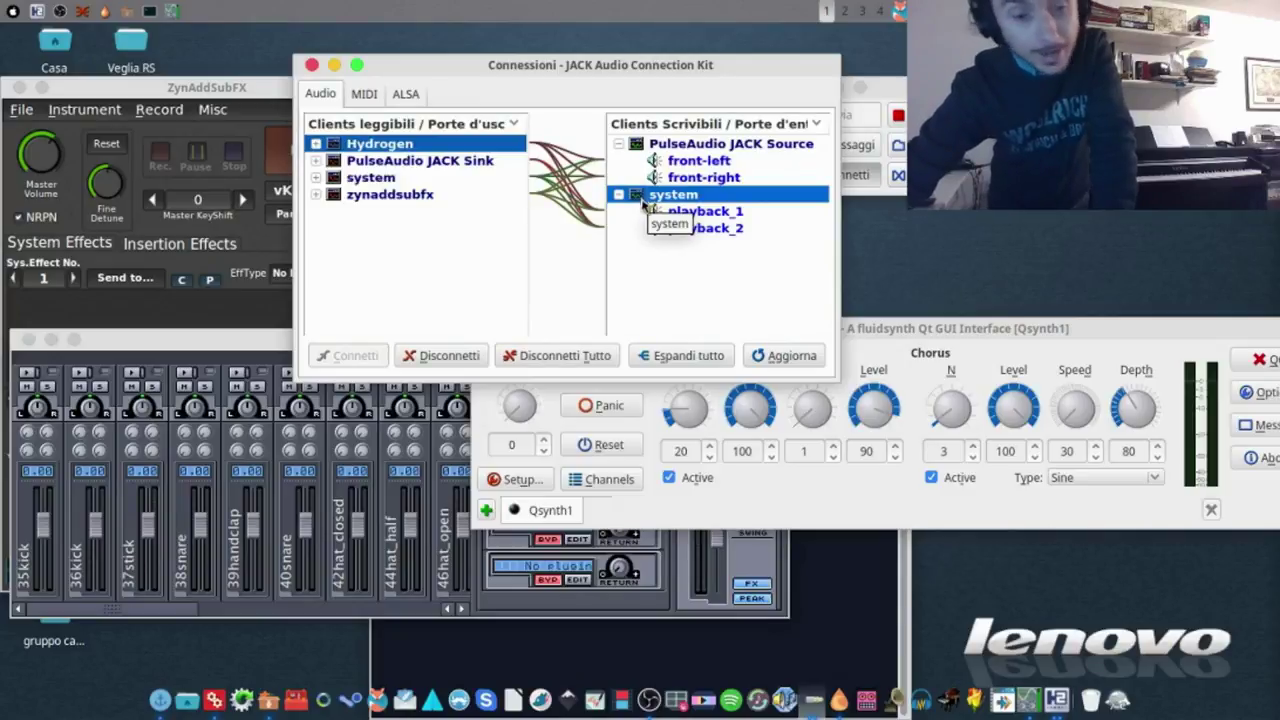
{"action": "left_click", "coordinate": [36, 12]}
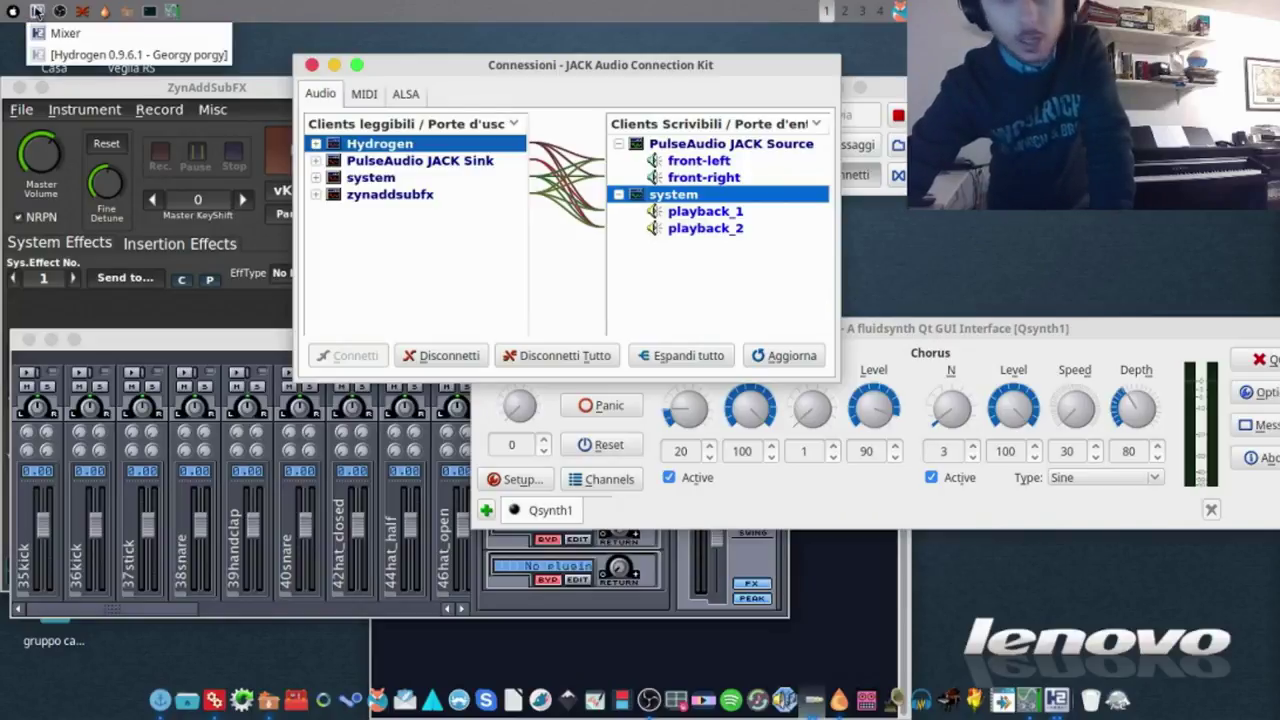
{"action": "left_click", "coordinate": [52, 34]}
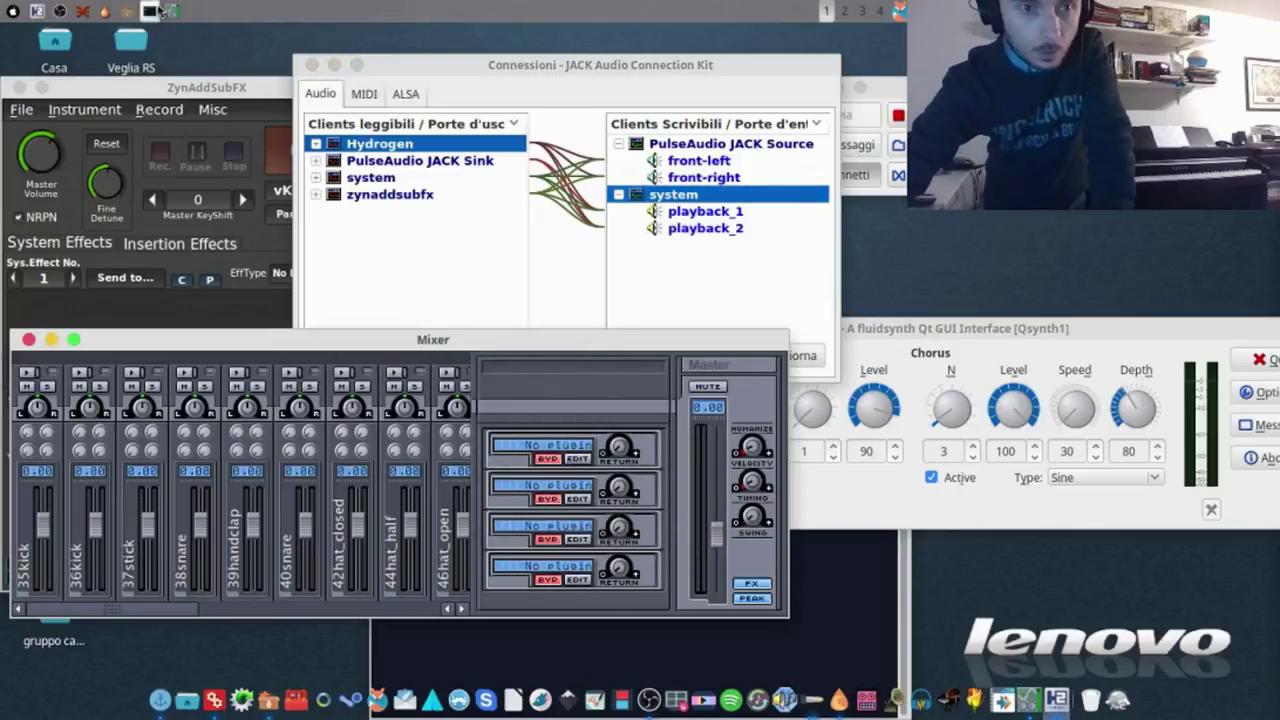
- Switch to Hydrogen's main window with the Georgy porgy song and start playback
{"action": "left_click", "coordinate": [36, 12]}
{"action": "left_click", "coordinate": [76, 58]}
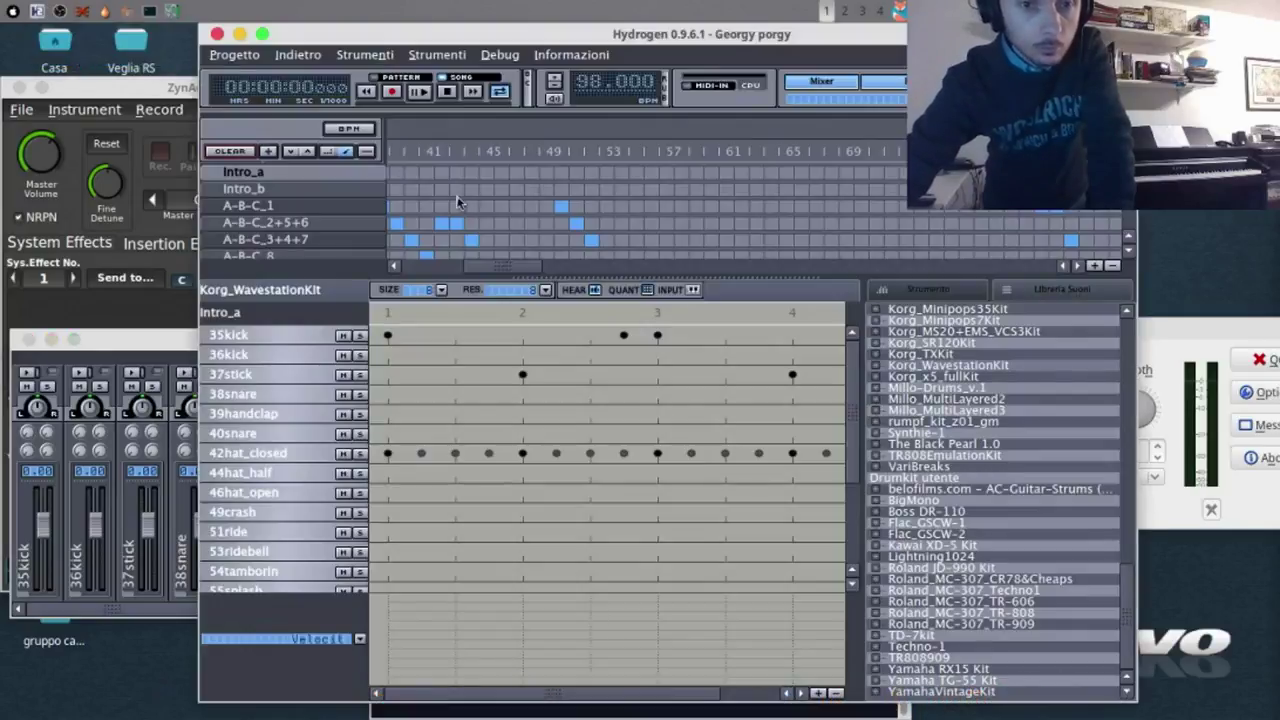
{"action": "left_click", "coordinate": [417, 92]}
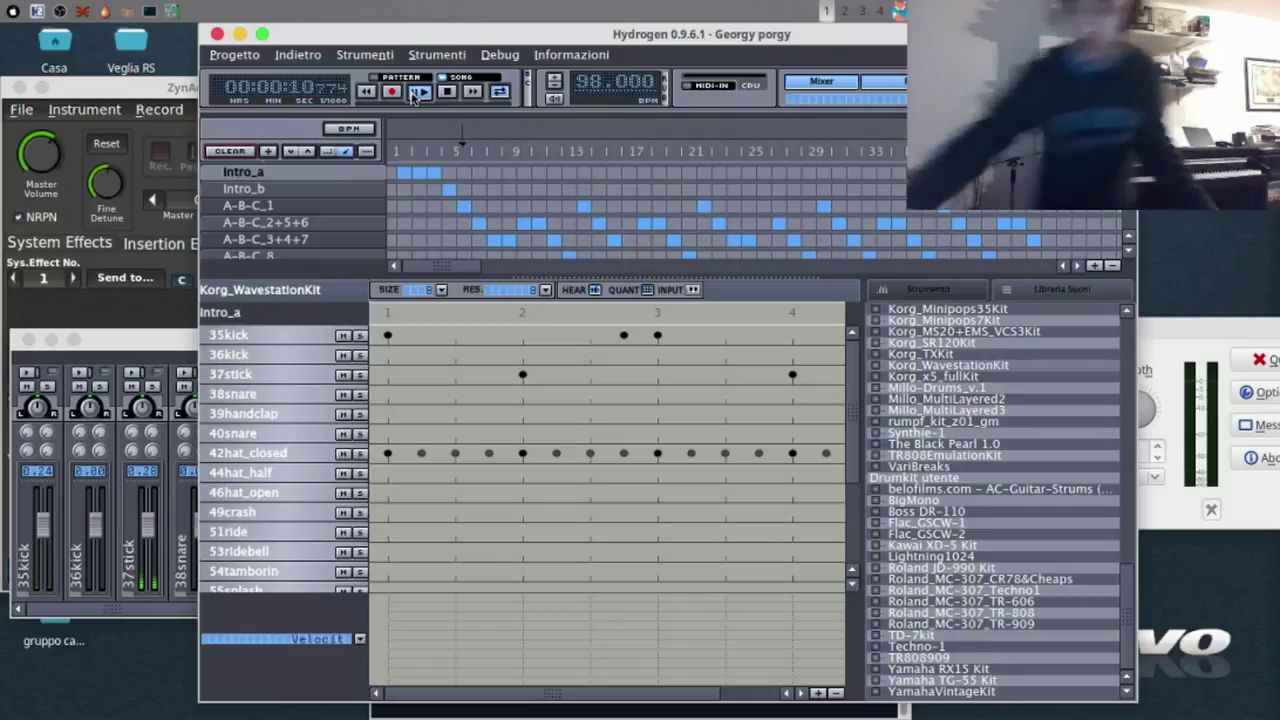
- Minimize the song window, switch to Qsynth and set its master gain to 181
{"action": "mouse_move", "coordinate": [148, 716]}
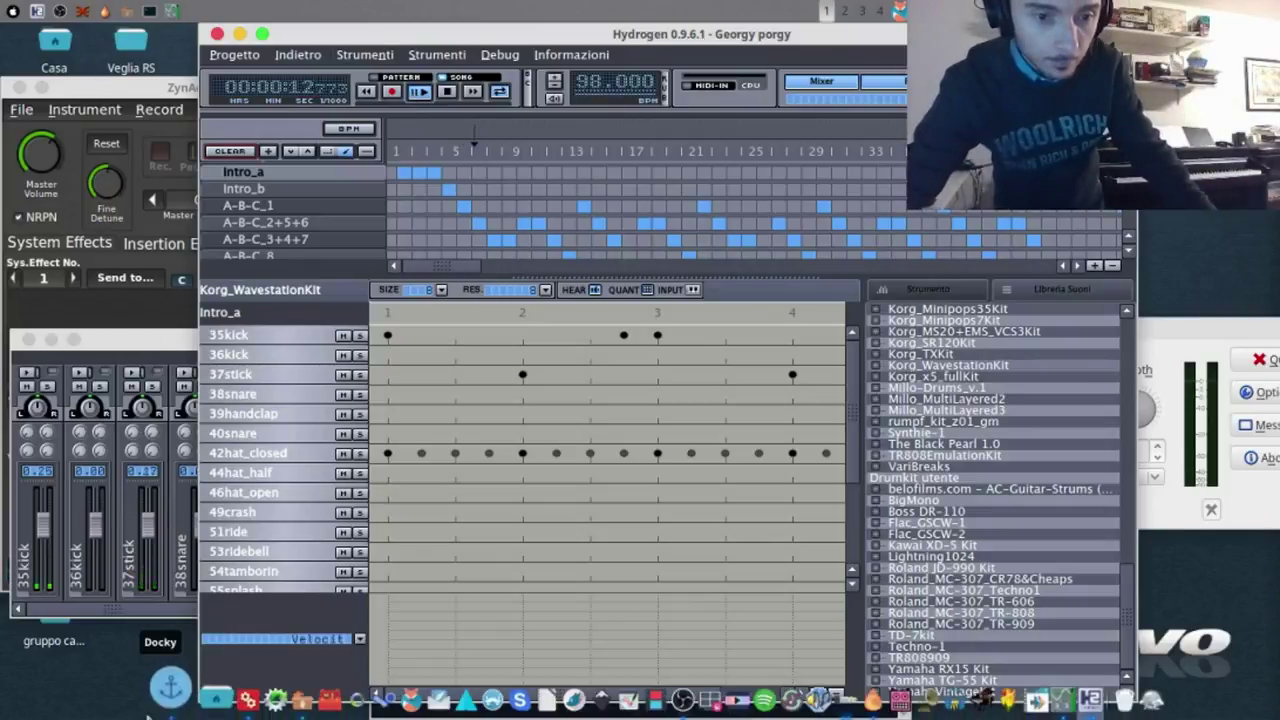
{"action": "left_click", "coordinate": [241, 35]}
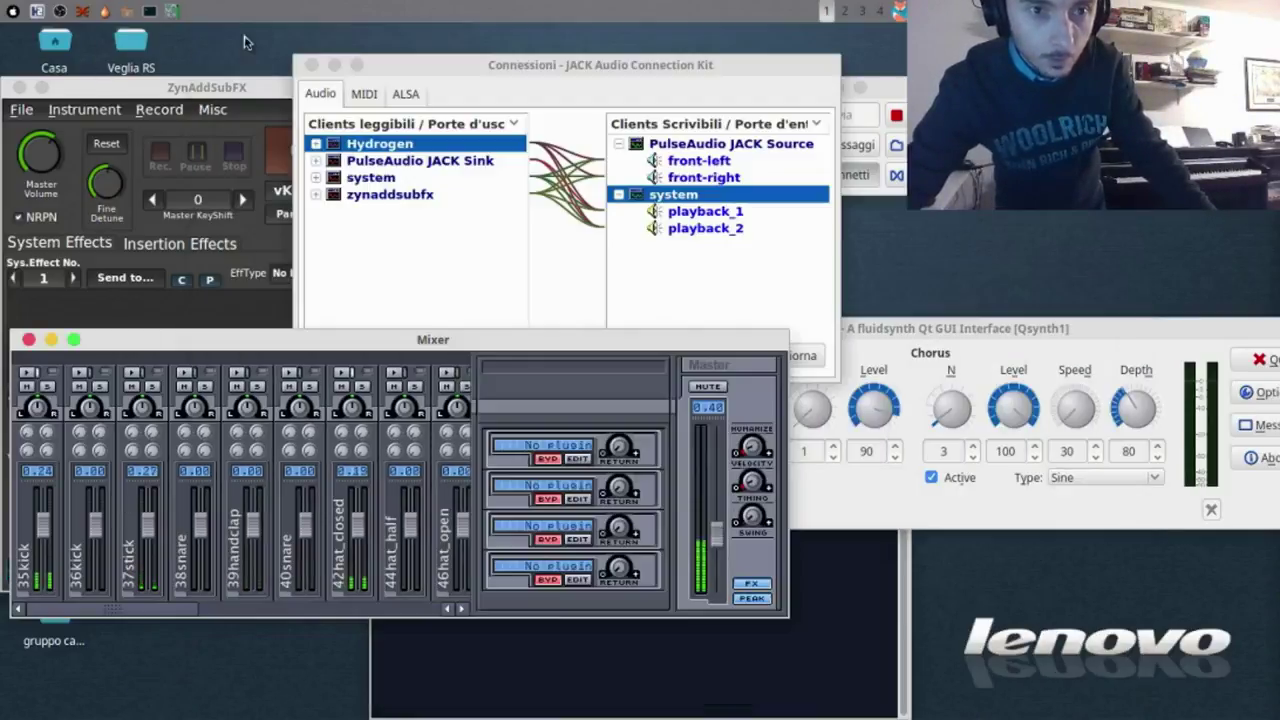
{"action": "left_click", "coordinate": [912, 334]}
{"action": "left_click_drag", "start_coordinate": [537, 404], "coordinate": [586, 416]}
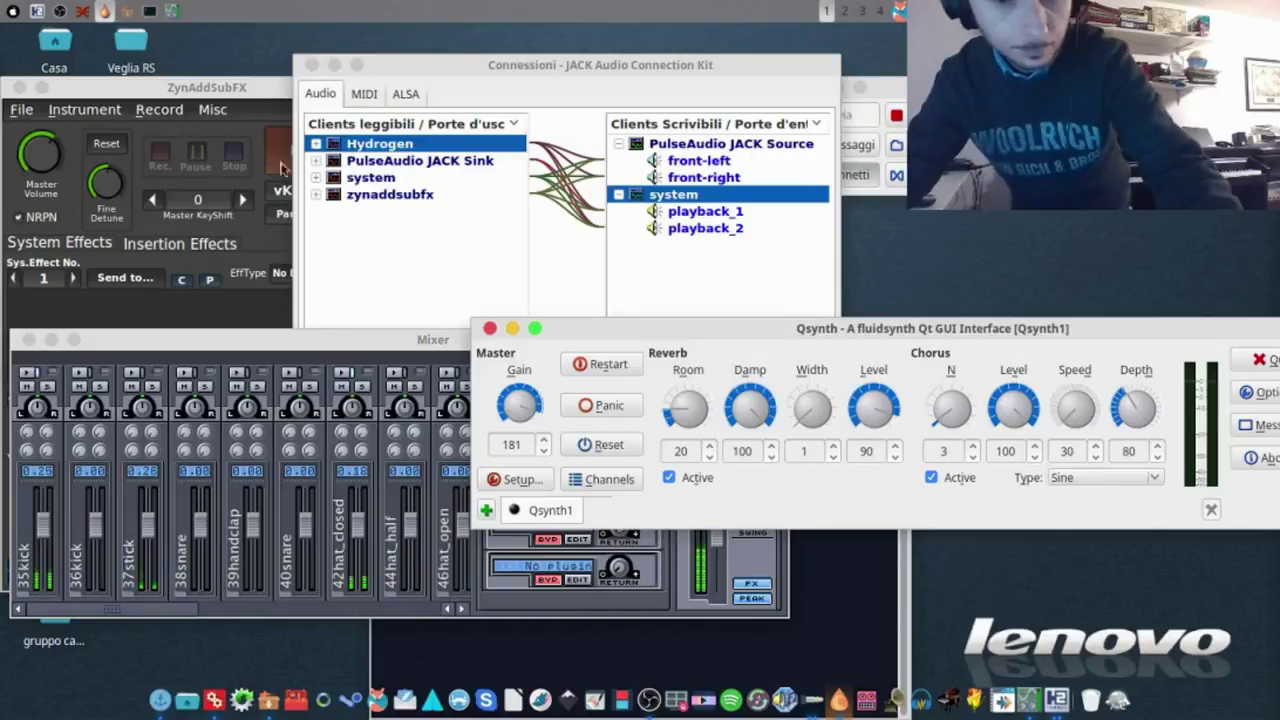
- Return to Hydrogen's Georgy porgy song window and stop playback
{"action": "key", "text": "alt+Tab"}
{"action": "key", "text": "alt+Tab"}
{"action": "key", "text": "Tab"}
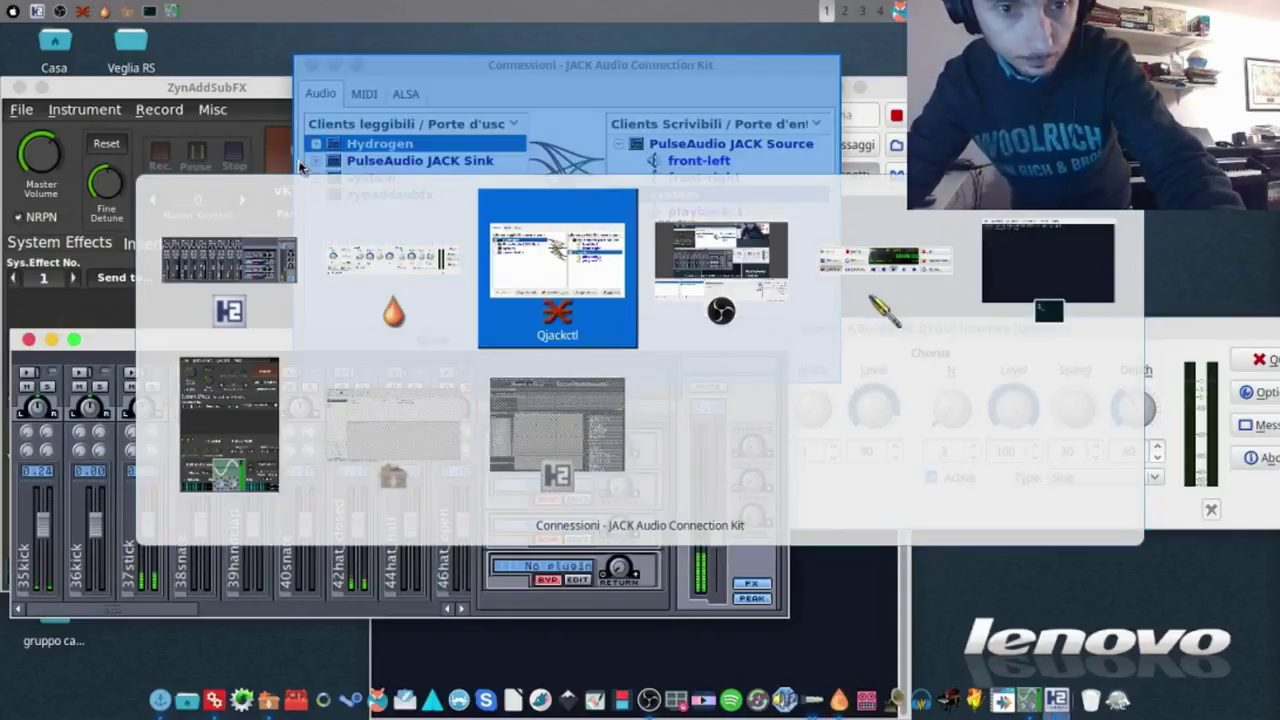
{"action": "key", "text": "Tab"}
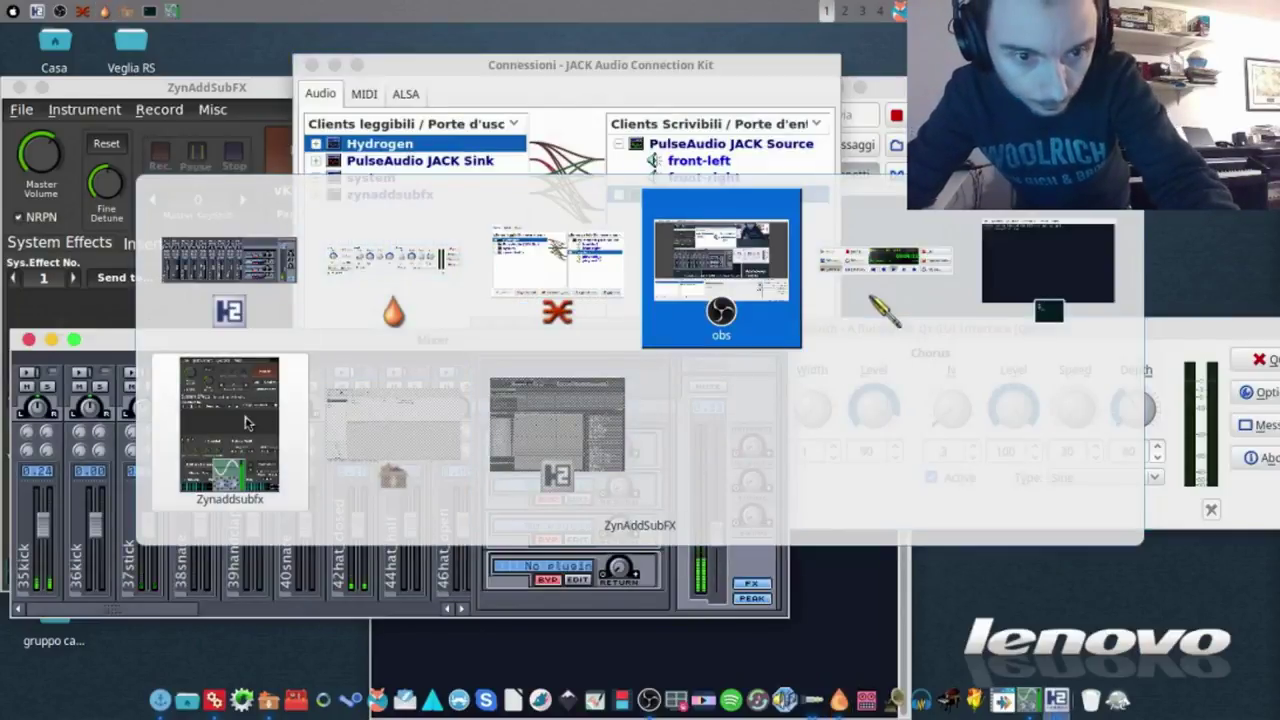
{"action": "left_click", "coordinate": [571, 425]}
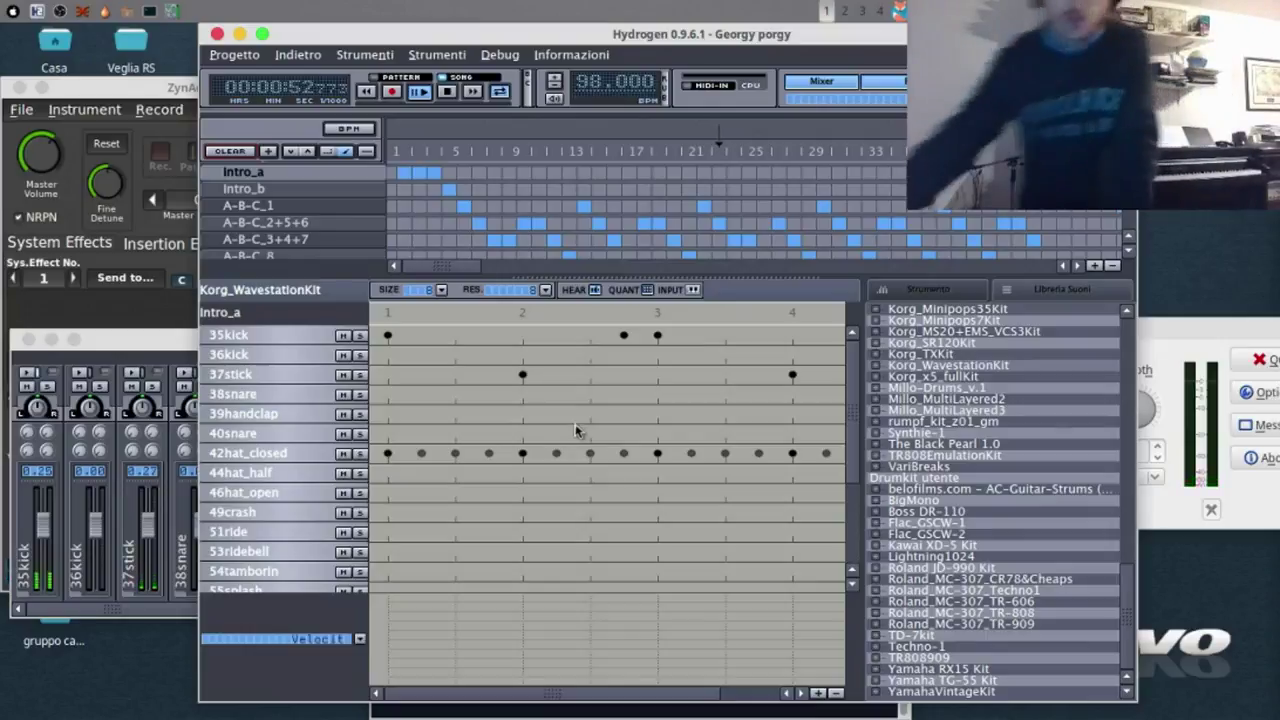
{"action": "left_click", "coordinate": [446, 91]}
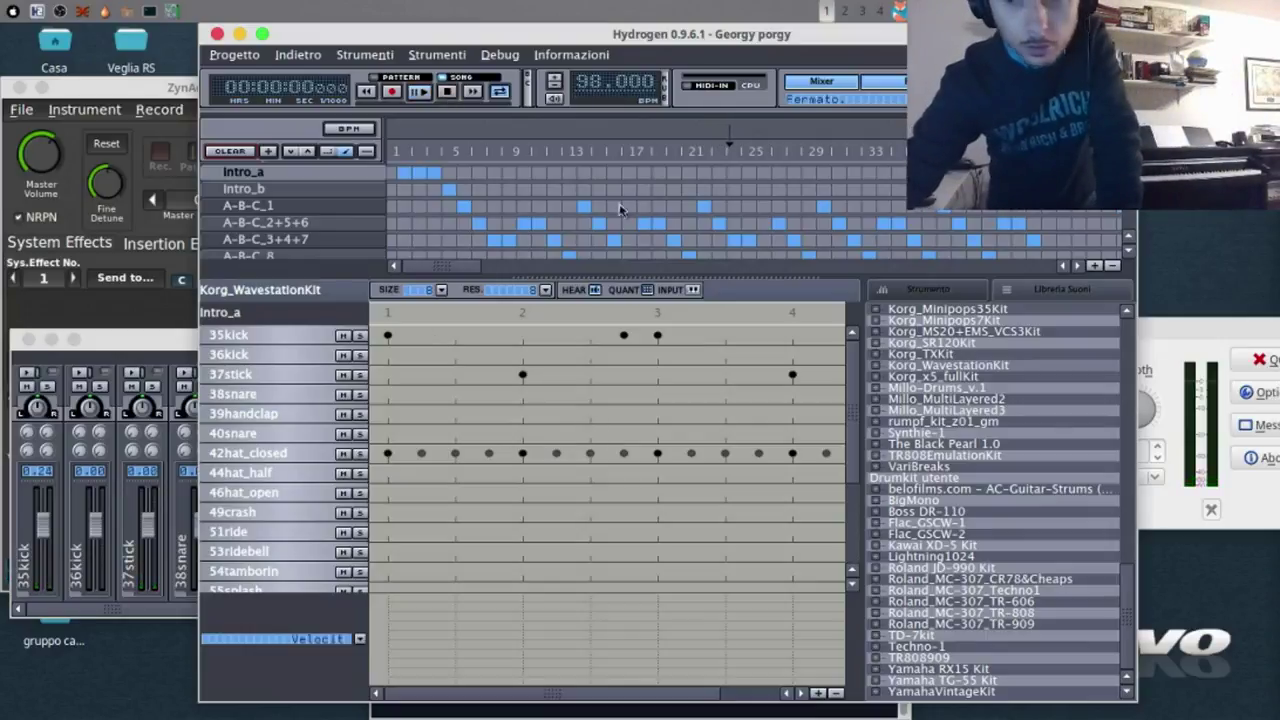